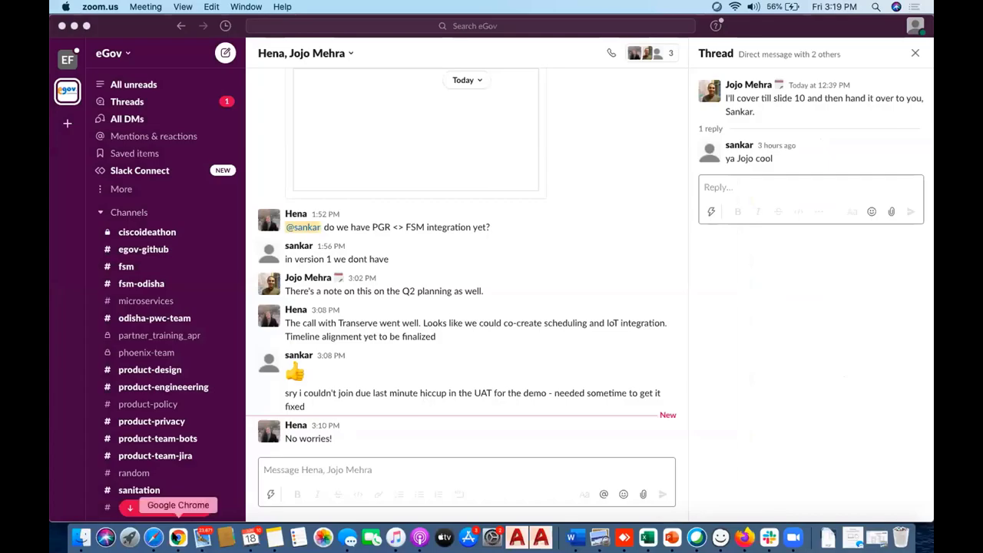
Show the Faecal Sludge Management process flow in Figma, then switch to the mSeva citizen home page.
left_click(177, 535)
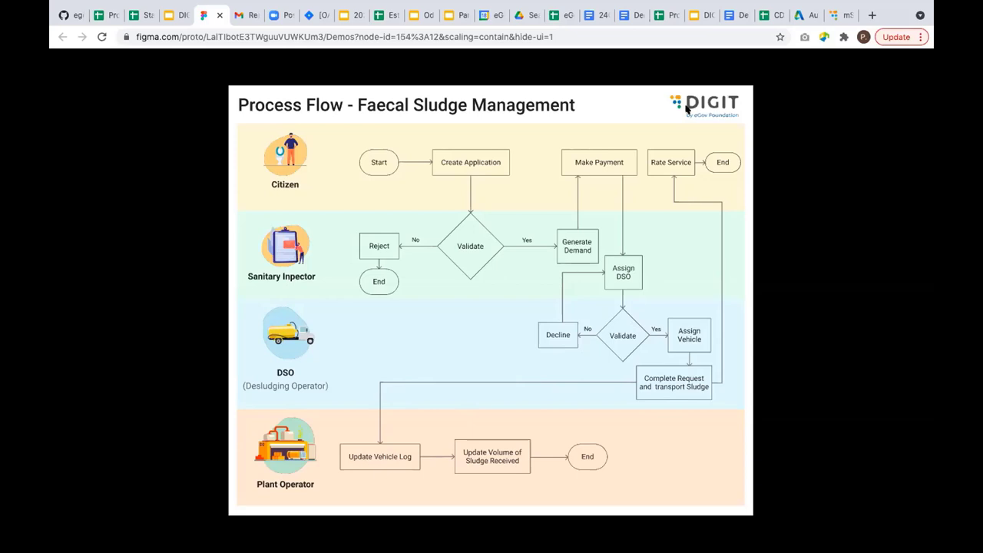
left_click(838, 15)
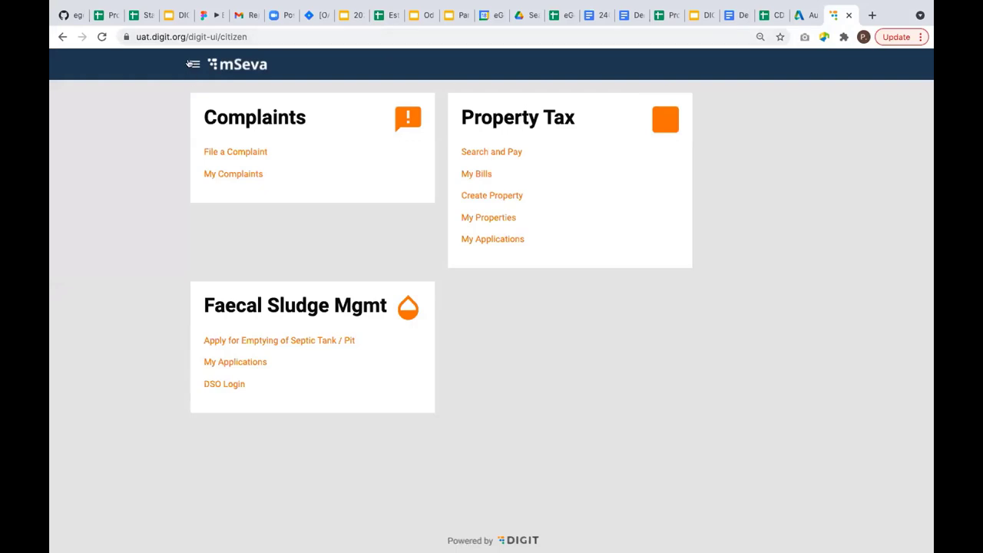
Start a septic-tank emptying application and log in with the saved mobile number and its OTP.
left_click(189, 63)
left_click(542, 372)
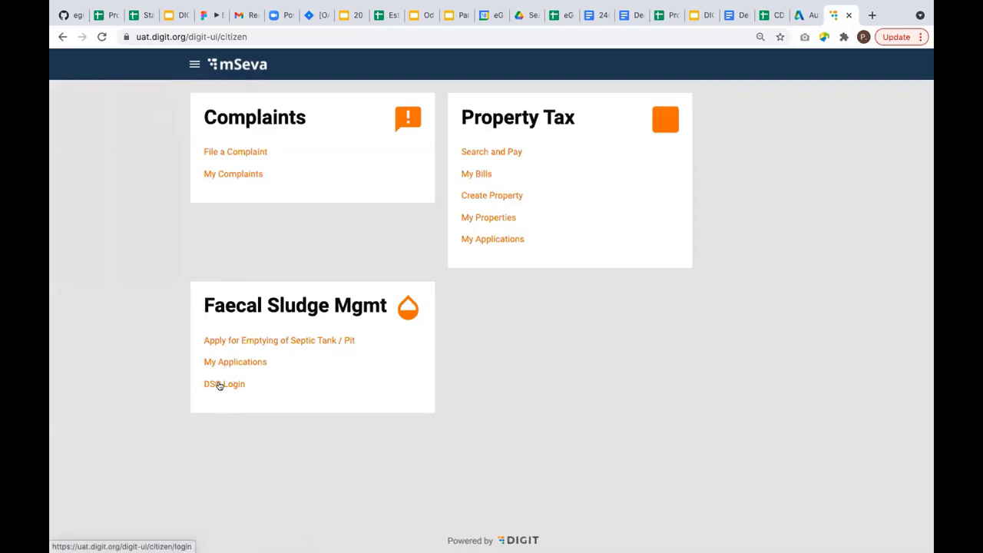
left_click(289, 341)
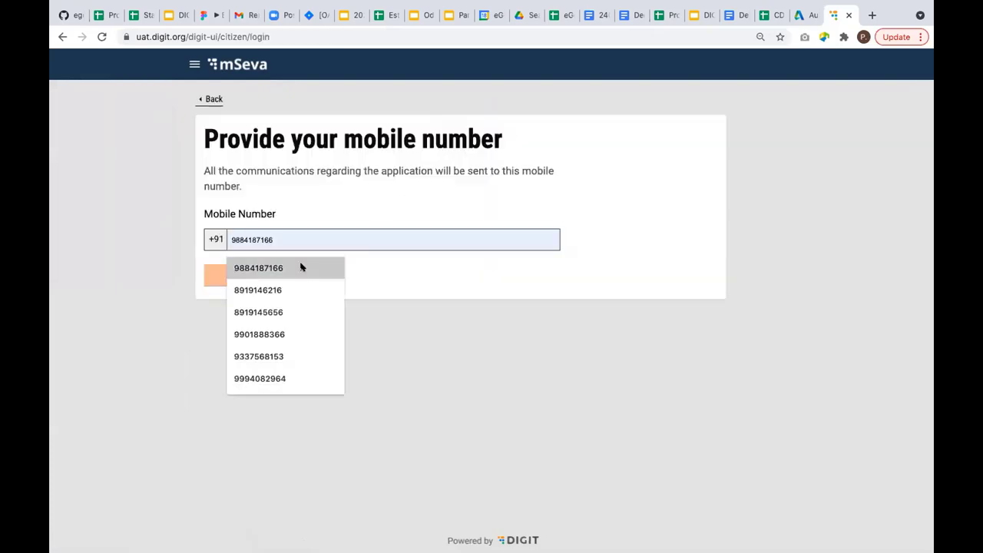
left_click(303, 266)
left_click(258, 276)
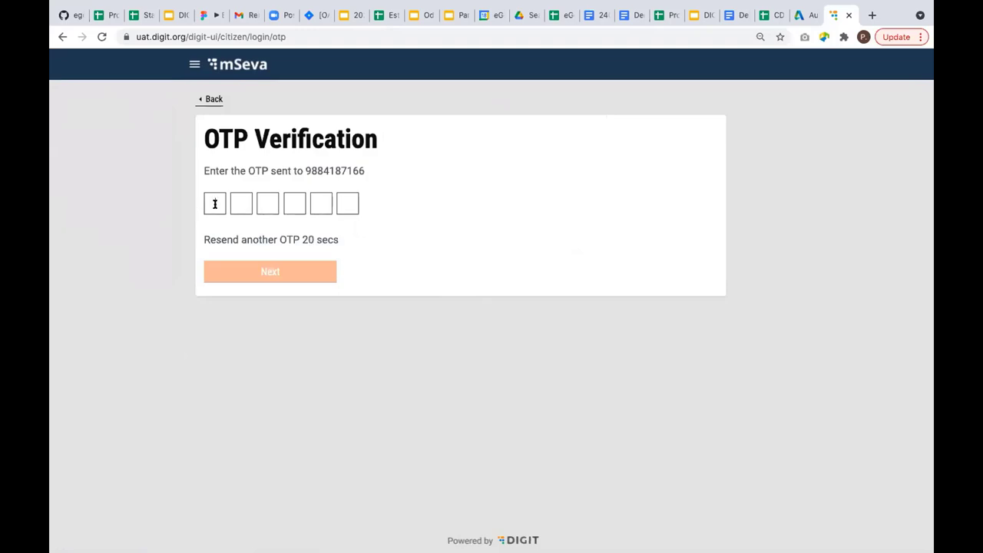
type("123456")
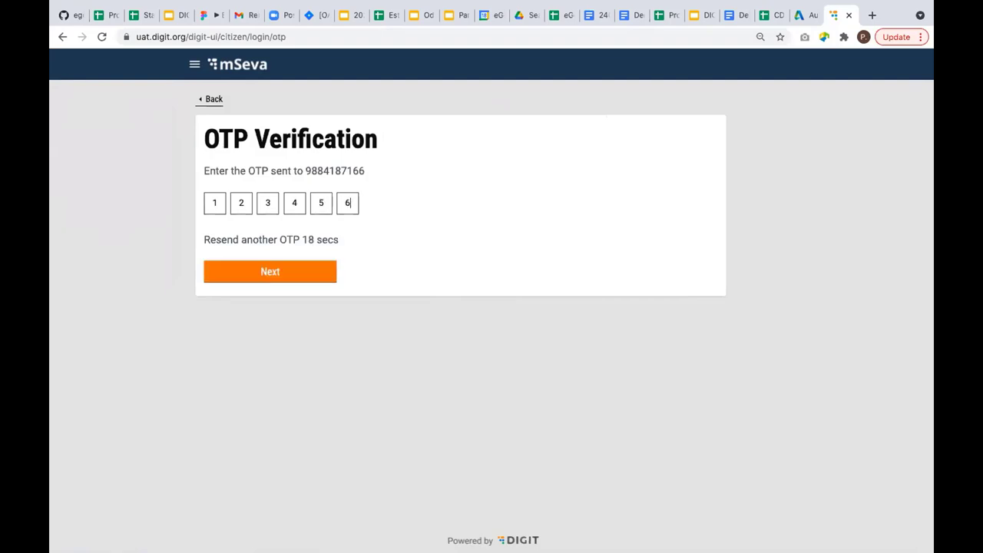
left_click(275, 272)
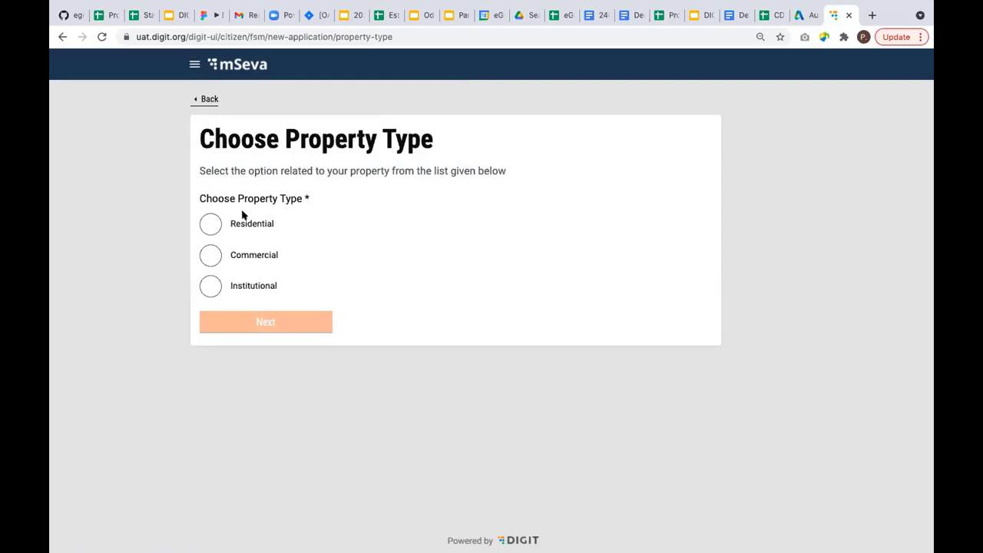
In a phone-sized preview, choose Residential property type with Independent house sub-type.
left_click(211, 223)
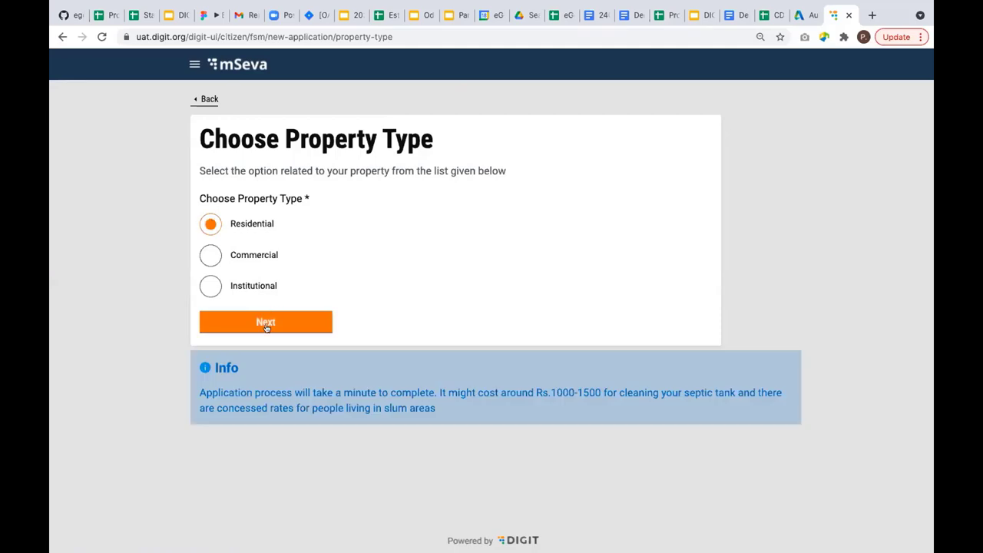
key("ctrl+shift+i")
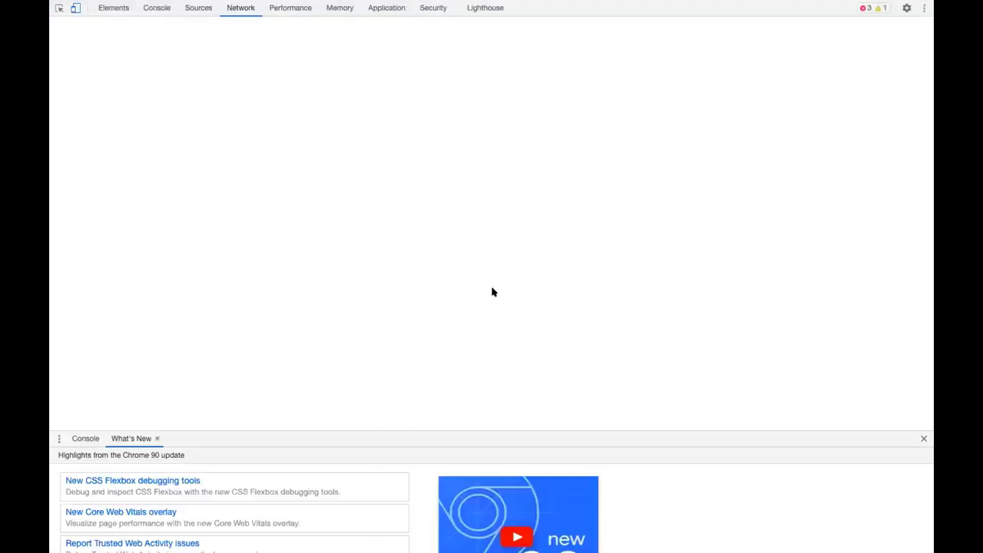
left_click(466, 372)
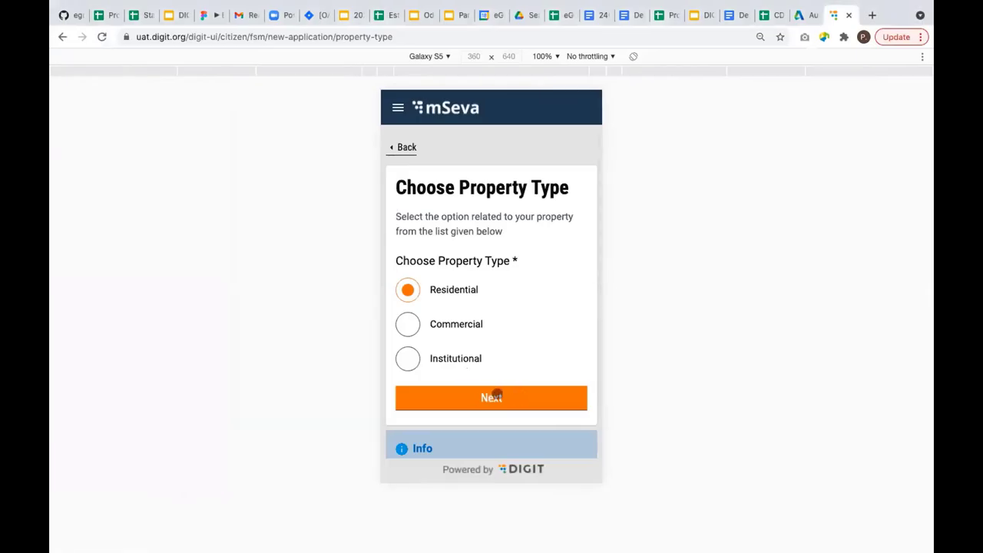
scroll(498, 394, "down", 2)
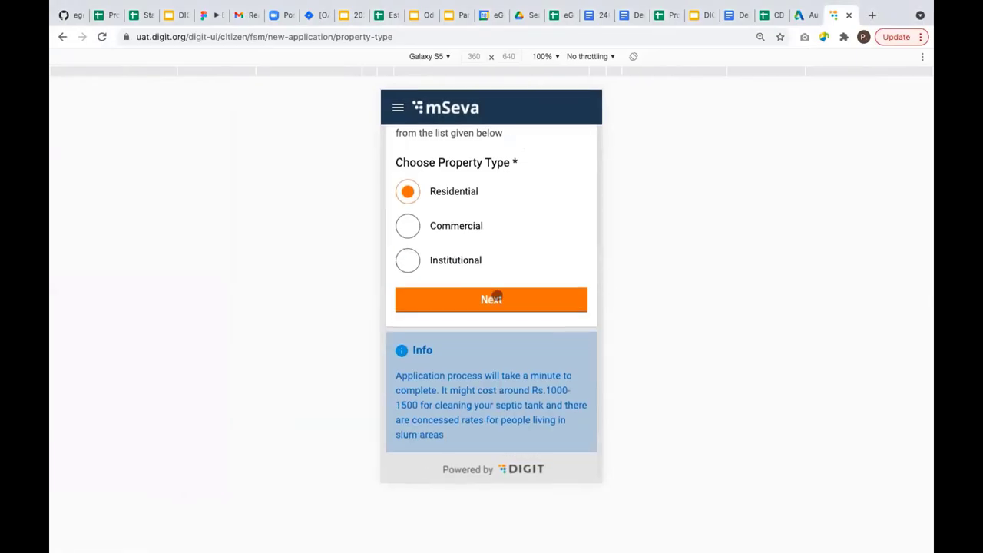
left_click(497, 297)
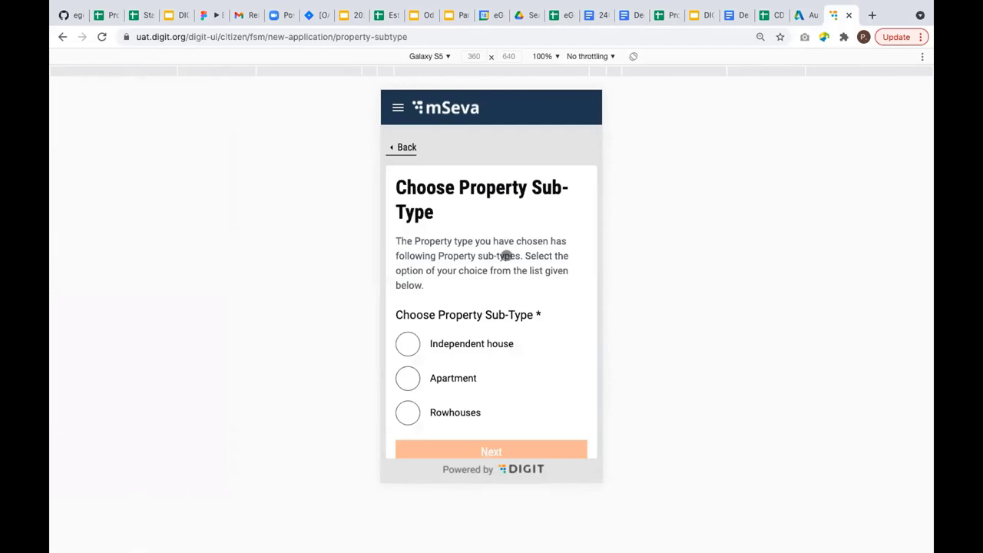
scroll(479, 302, "down", 1)
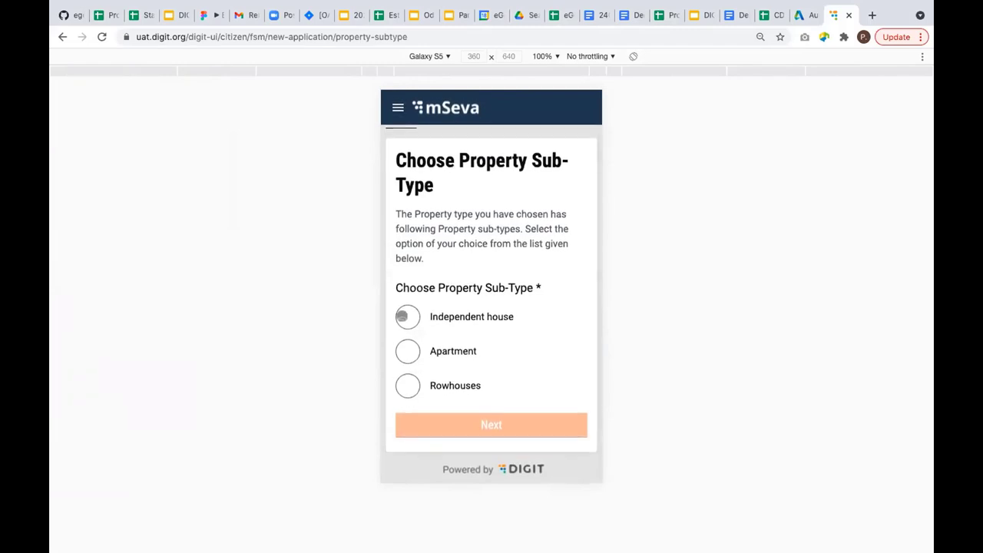
left_click(401, 316)
left_click(497, 427)
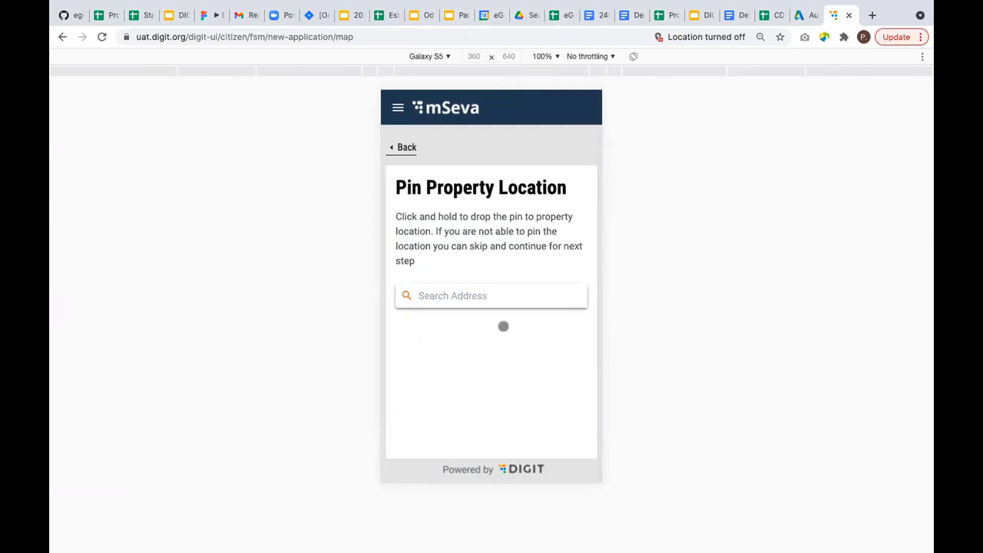
Dismiss the location-access notice and skip pinning the property on the map.
left_click(693, 37)
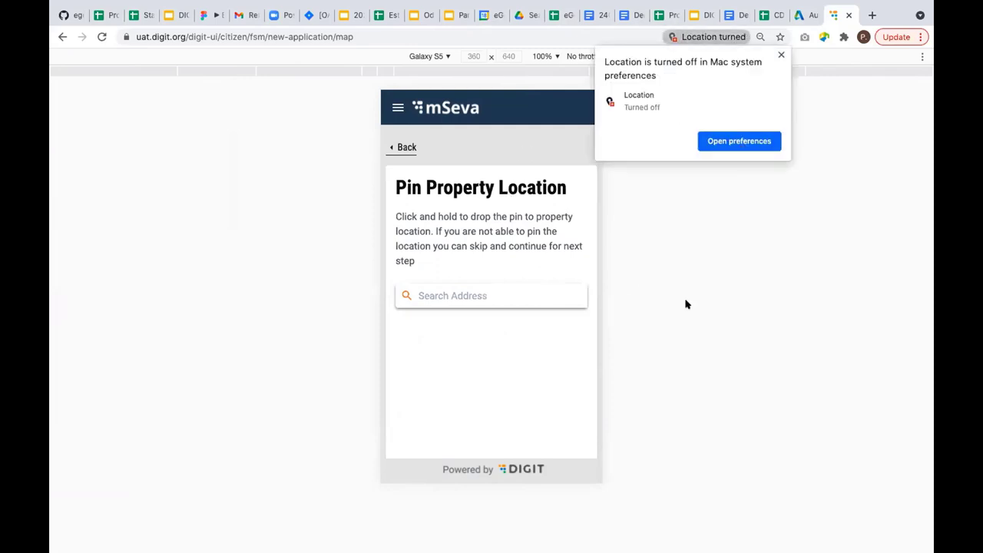
left_click(539, 248)
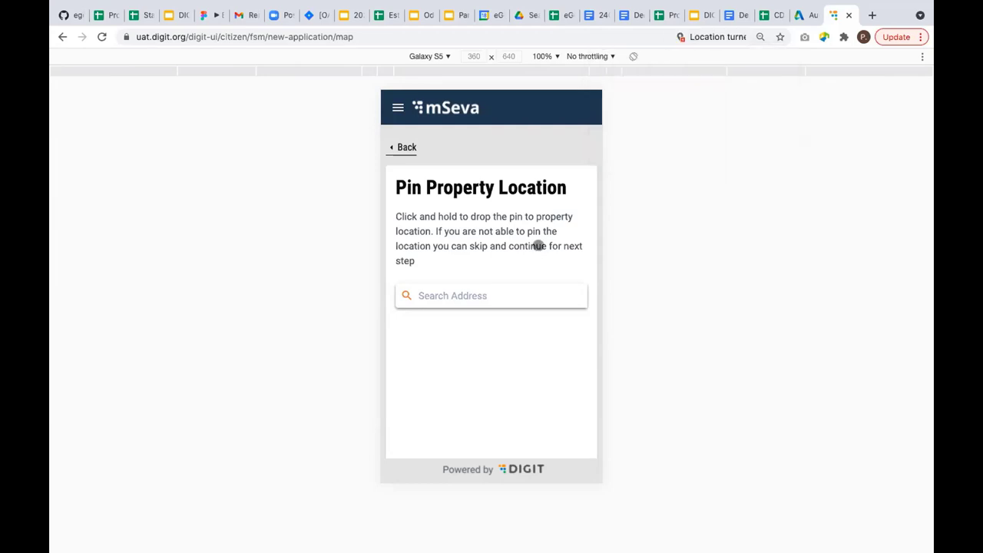
scroll(470, 307, "down", 2)
scroll(469, 305, "down", 2)
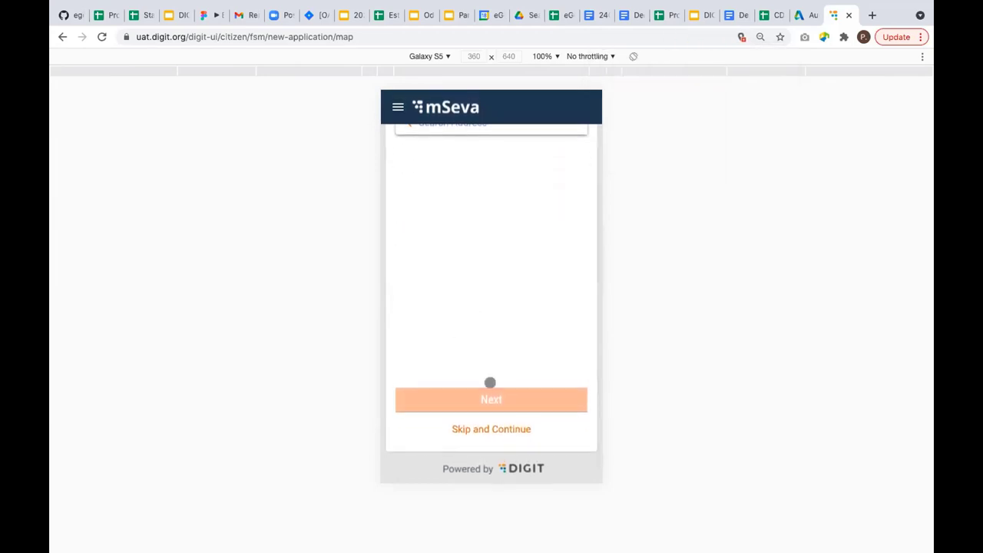
scroll(507, 252, "up", 2)
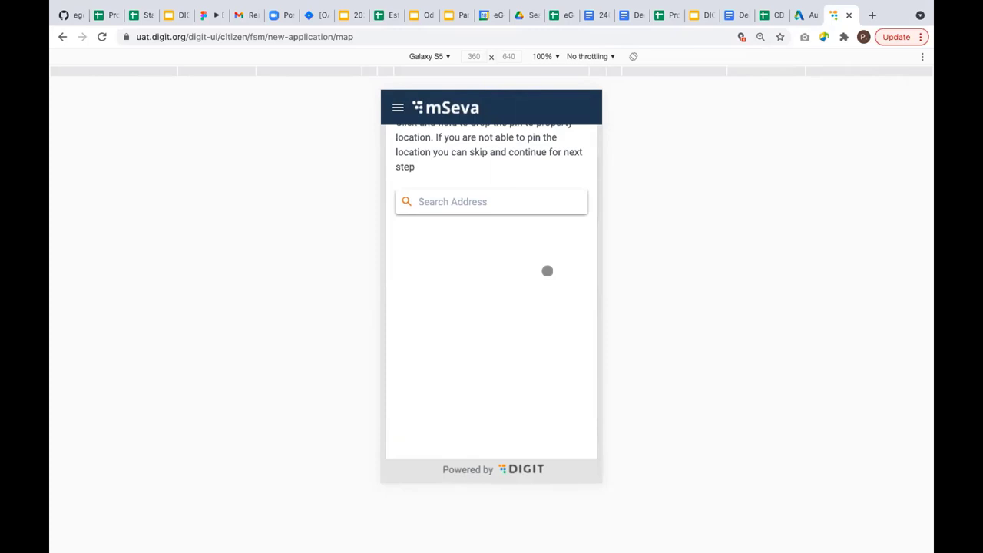
scroll(472, 265, "down", 2)
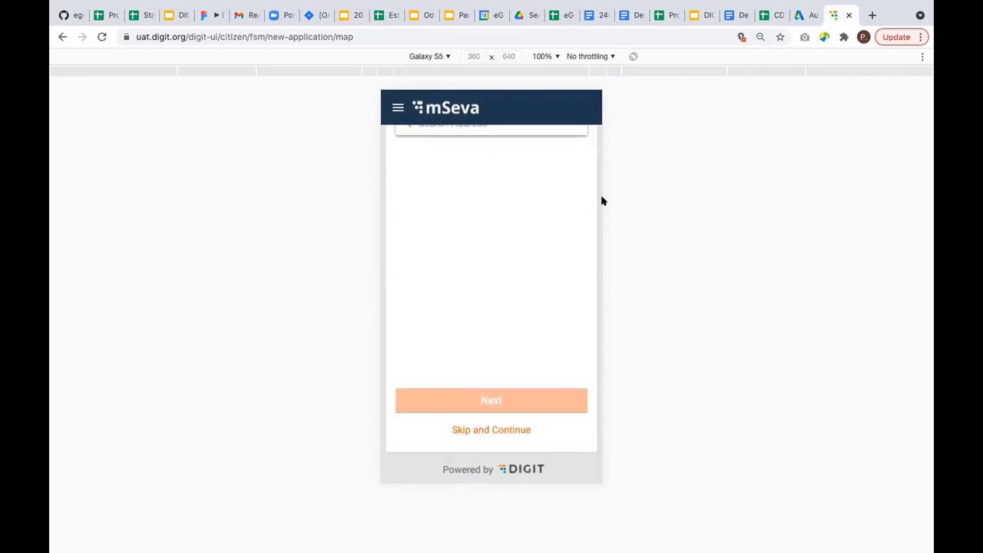
left_click(482, 430)
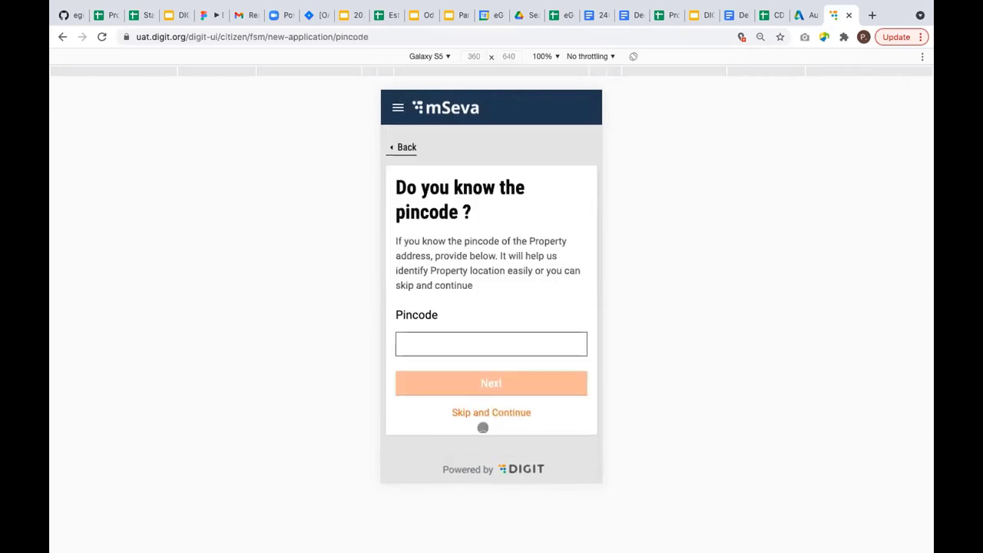
Enter pincode 143004 from the suggestions and continue to the address step.
left_click(469, 343)
type("1")
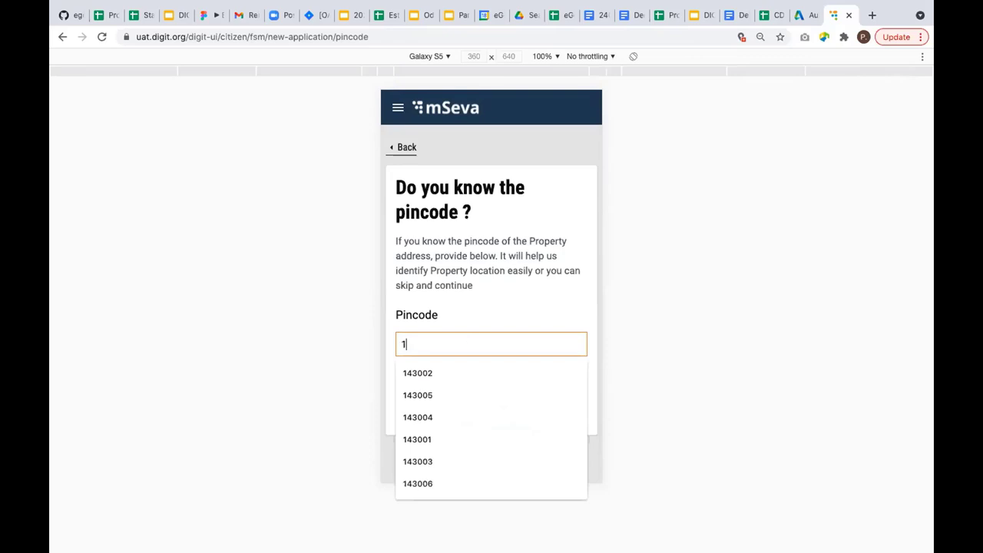
type("43002")
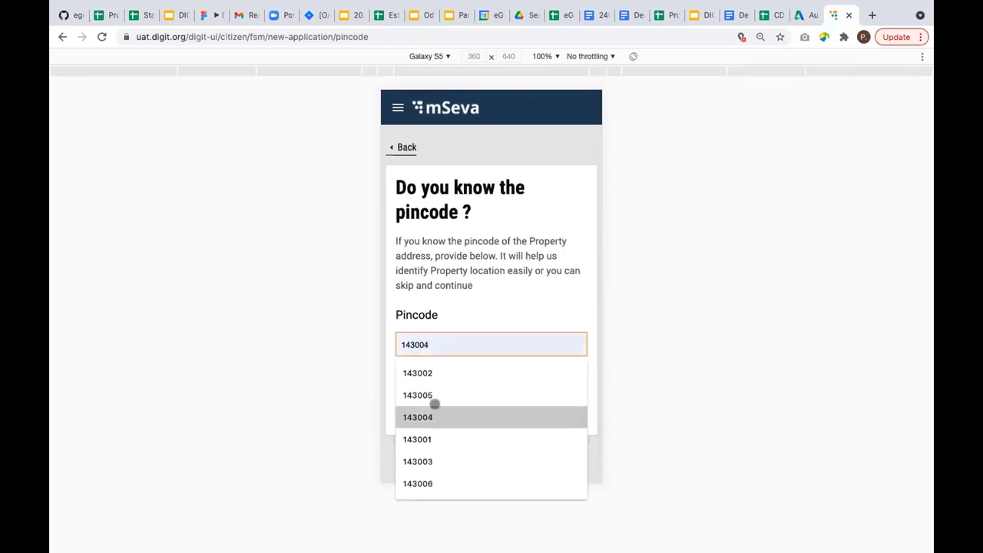
left_click(437, 372)
left_click(491, 384)
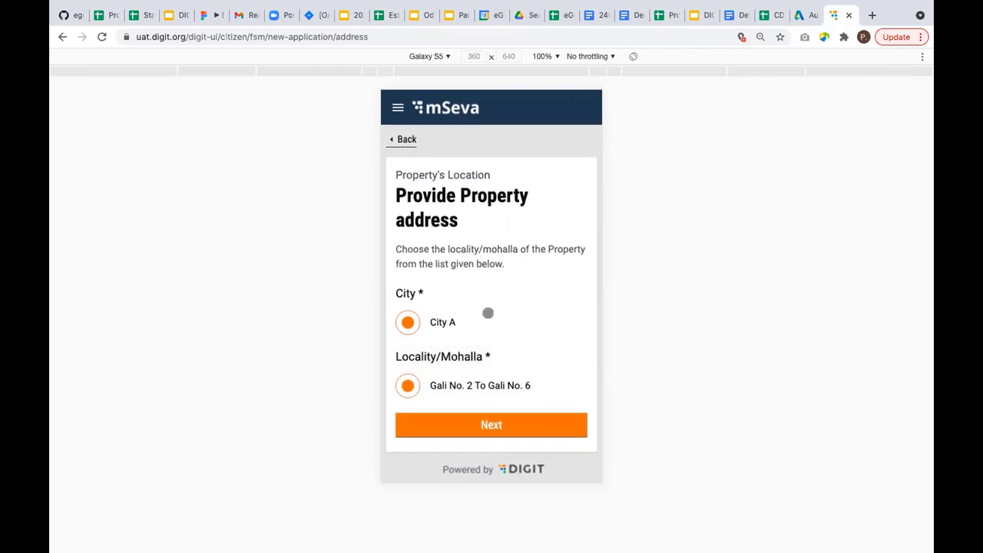
Confirm City A / Gali No. 2 To Gali No. 6, and mark the property in notified slum AJS Sahi.
left_click(507, 422)
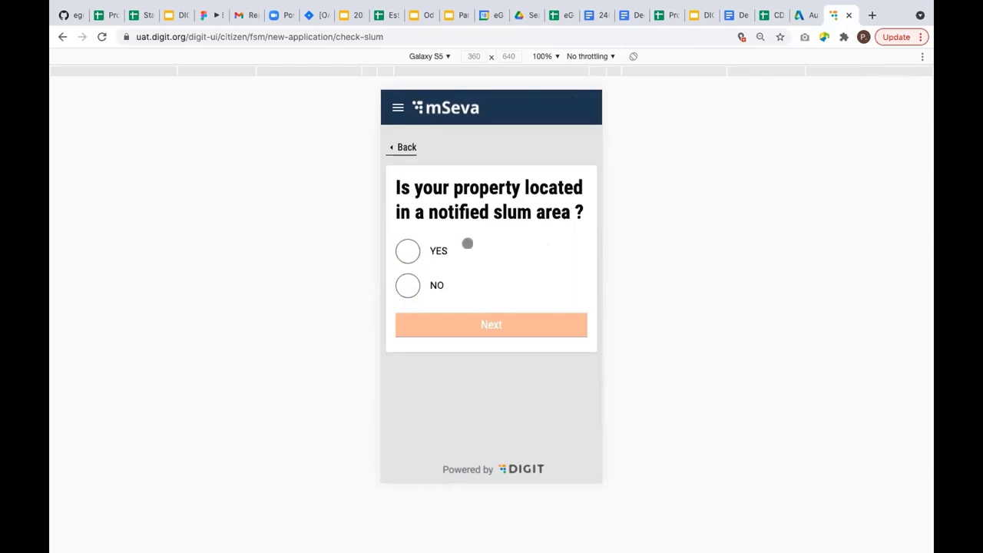
left_click(405, 251)
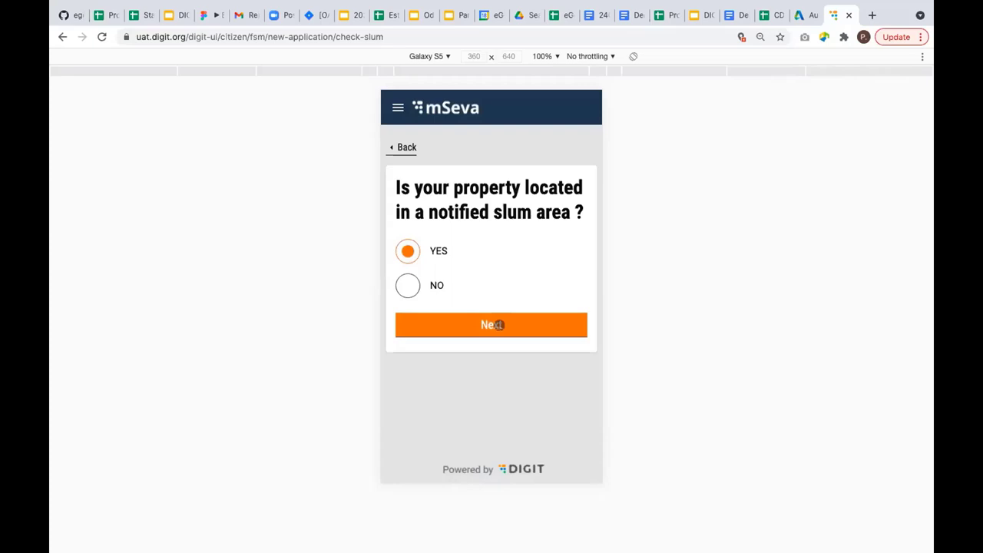
left_click(497, 324)
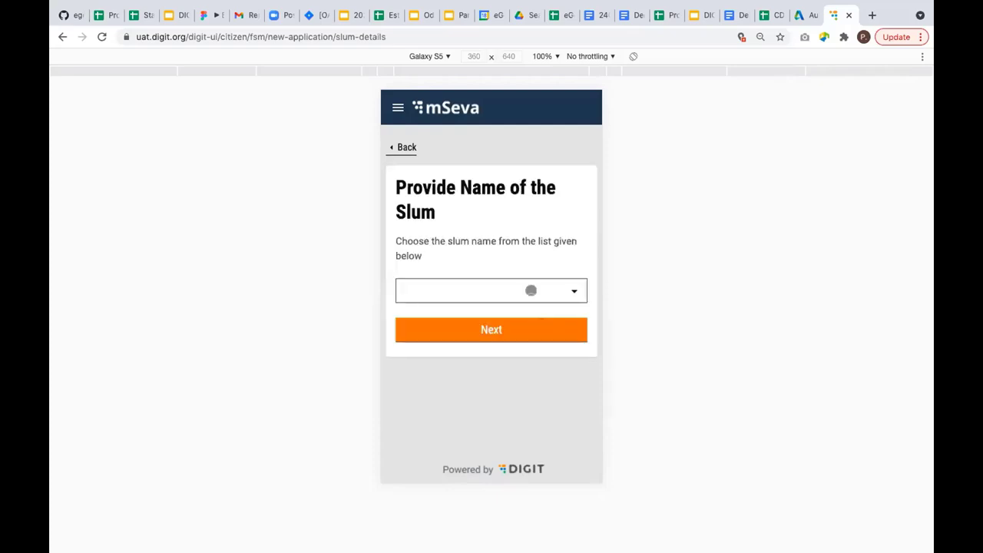
left_click(565, 293)
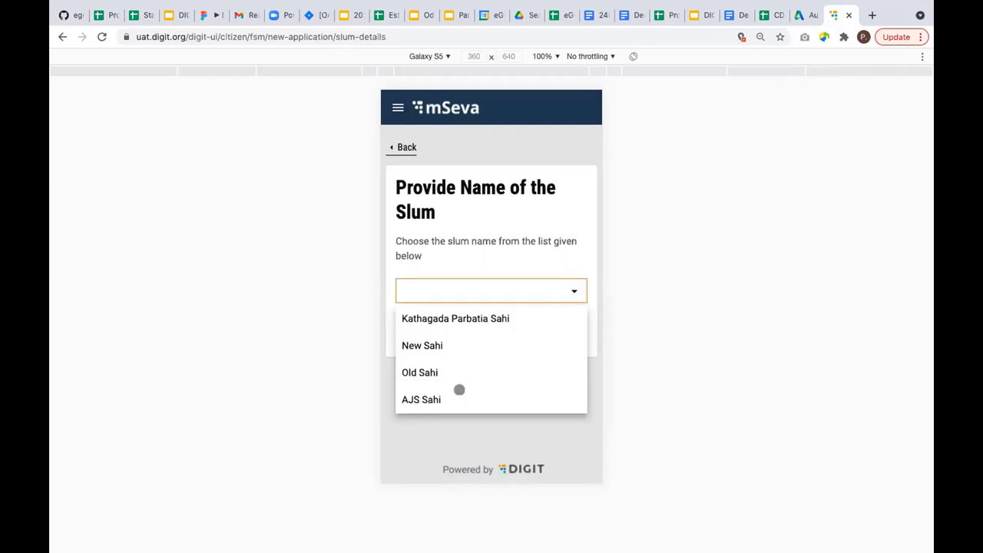
left_click(459, 389)
left_click(500, 329)
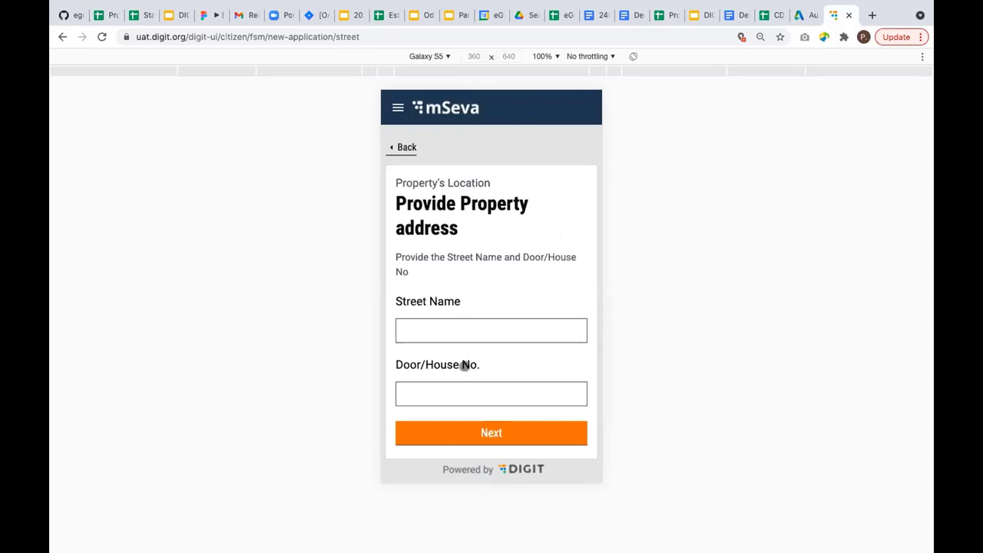
Enter street 'nana' and door number 23e, leaving the landmark blank.
left_click(472, 321)
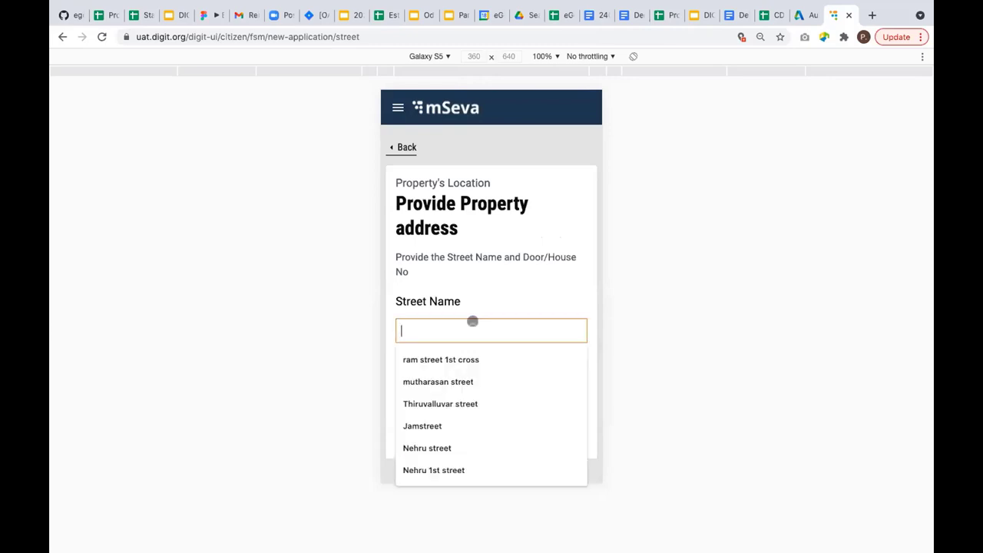
type("nana steet")
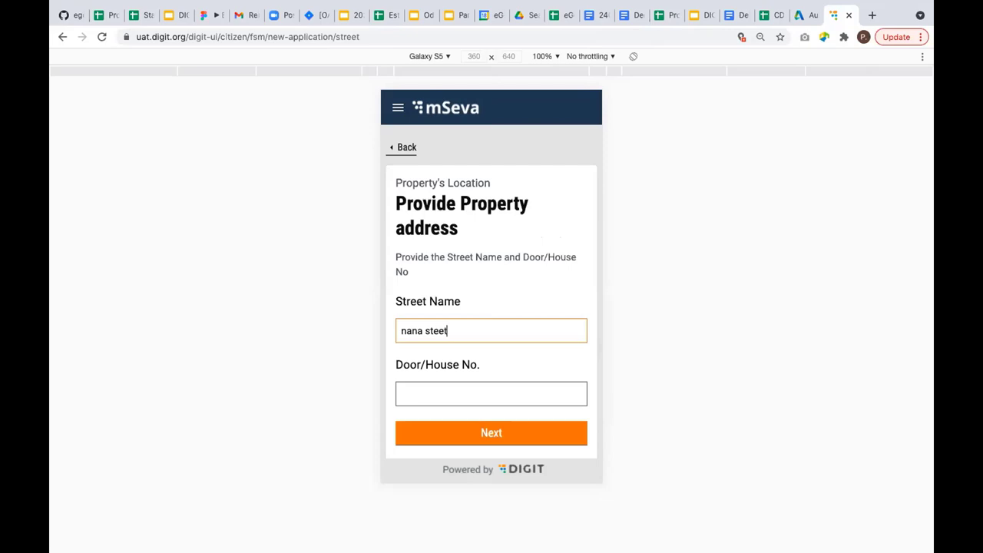
left_click(461, 390)
type("23e")
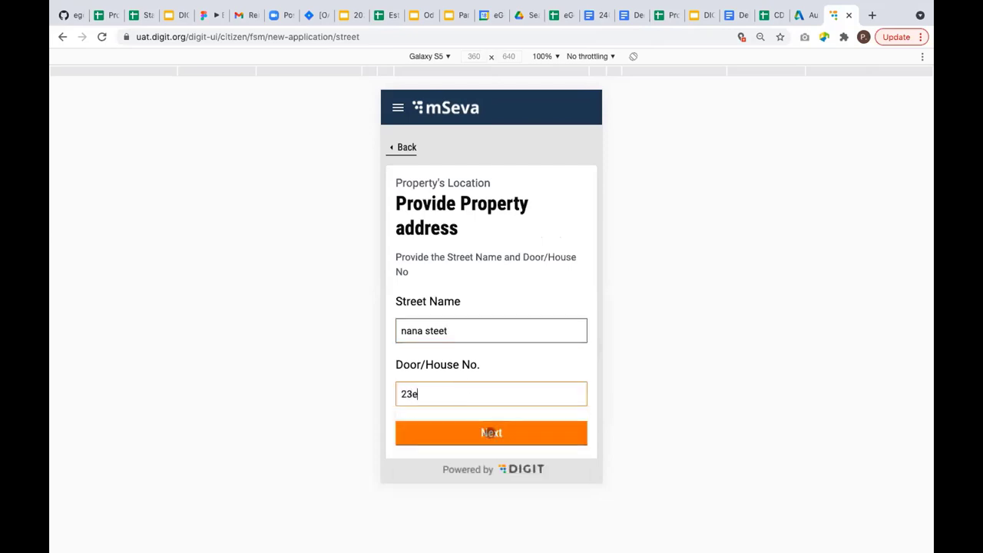
left_click(491, 432)
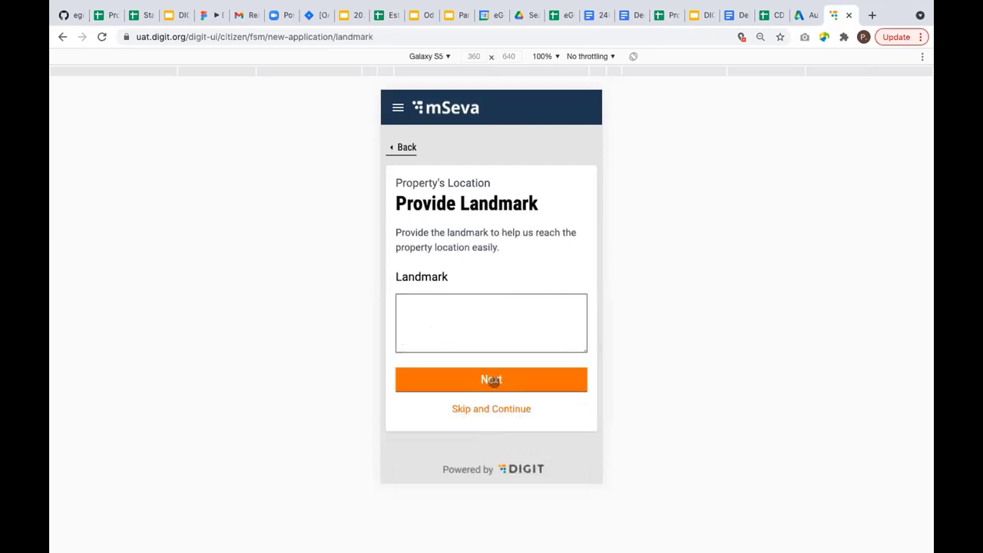
left_click(493, 381)
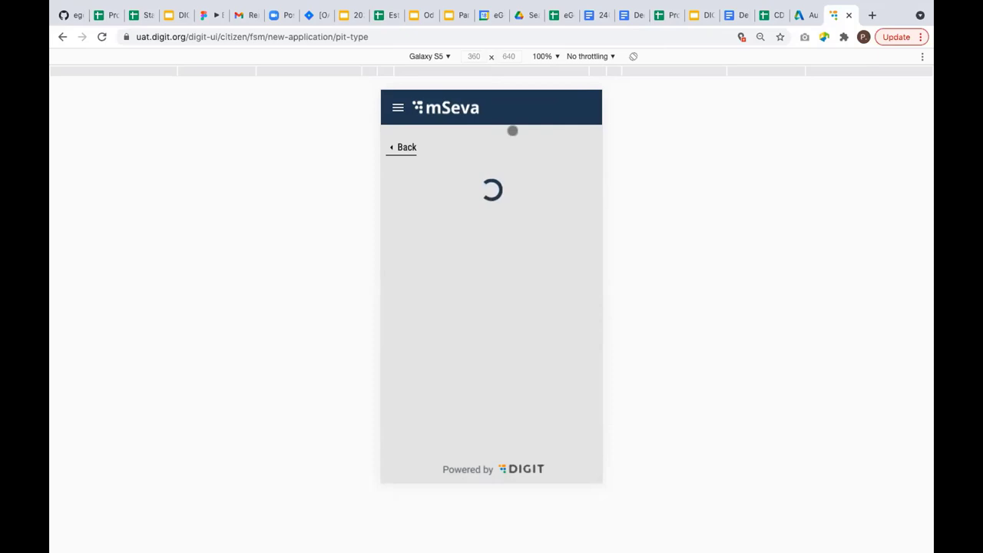
Choose Conventional septic tank as the sanitation type.
scroll(492, 242, "down", 2)
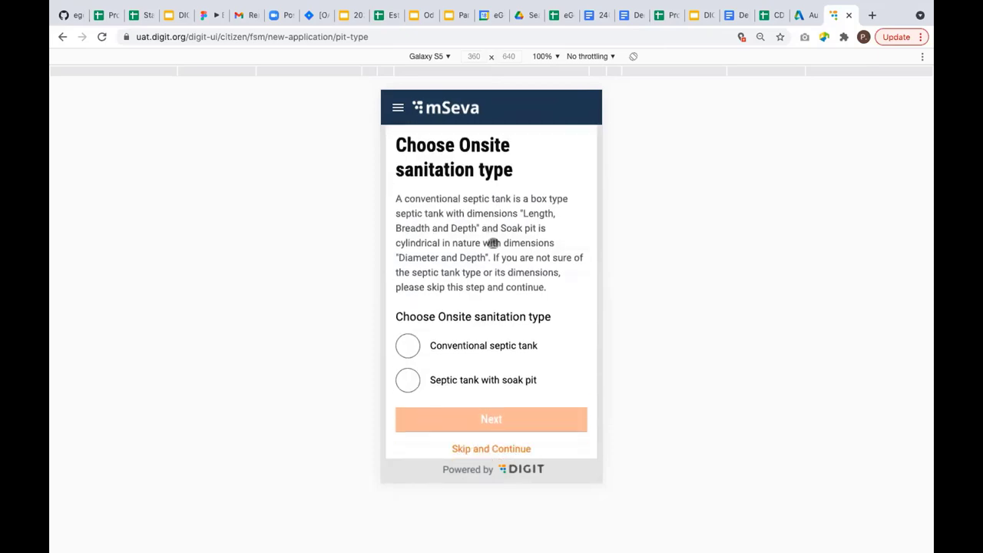
scroll(493, 242, "down", 1)
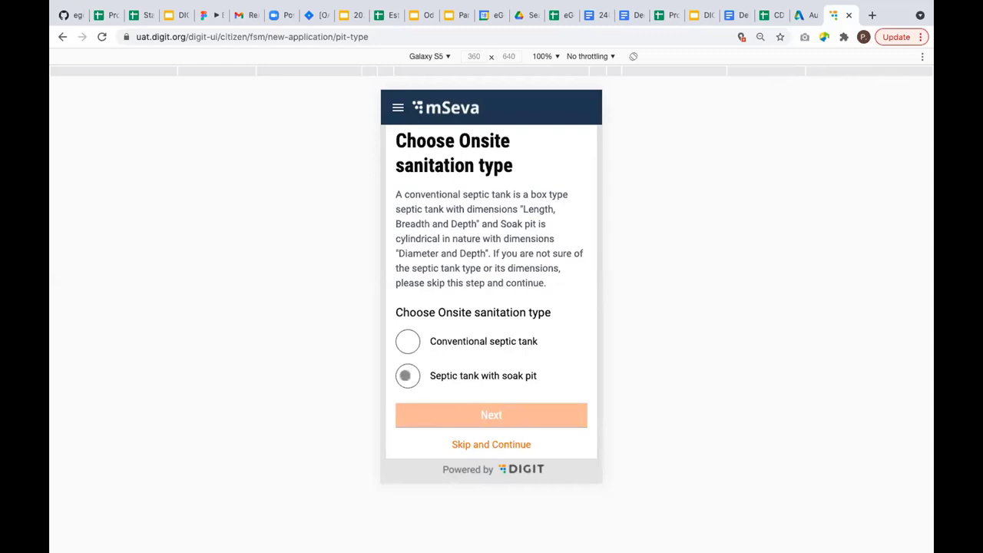
left_click(405, 375)
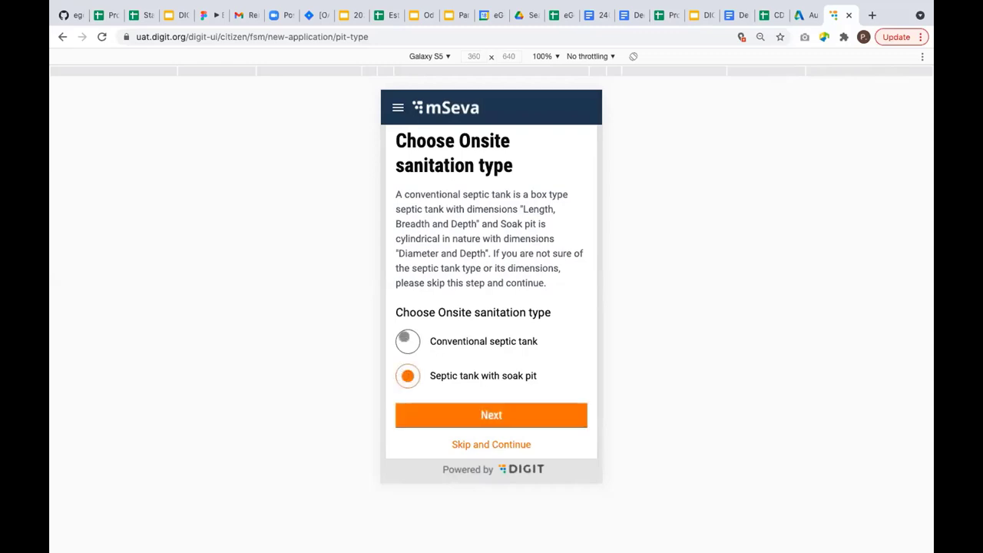
left_click(404, 339)
left_click(513, 415)
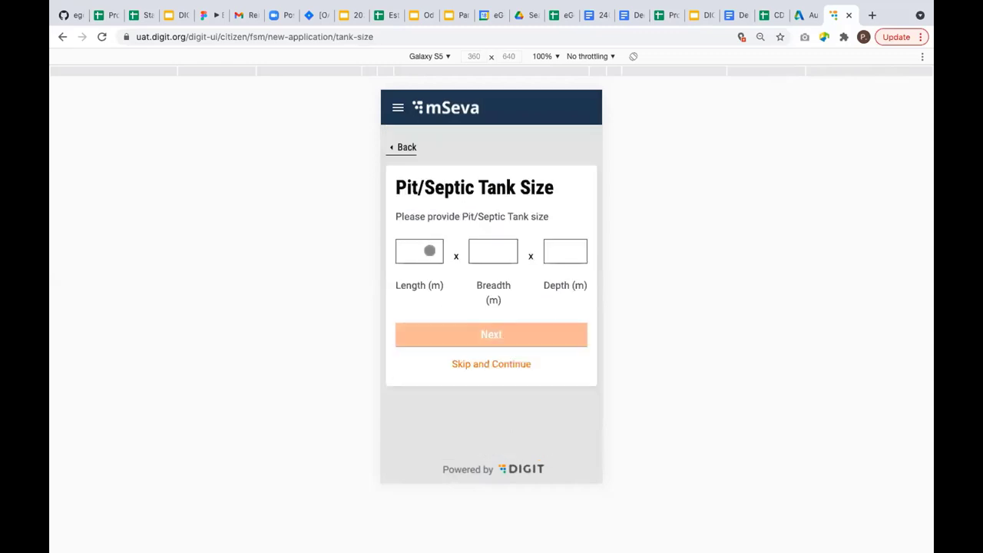
Skip the tank dimensions and submit the application from the review page.
left_click(500, 364)
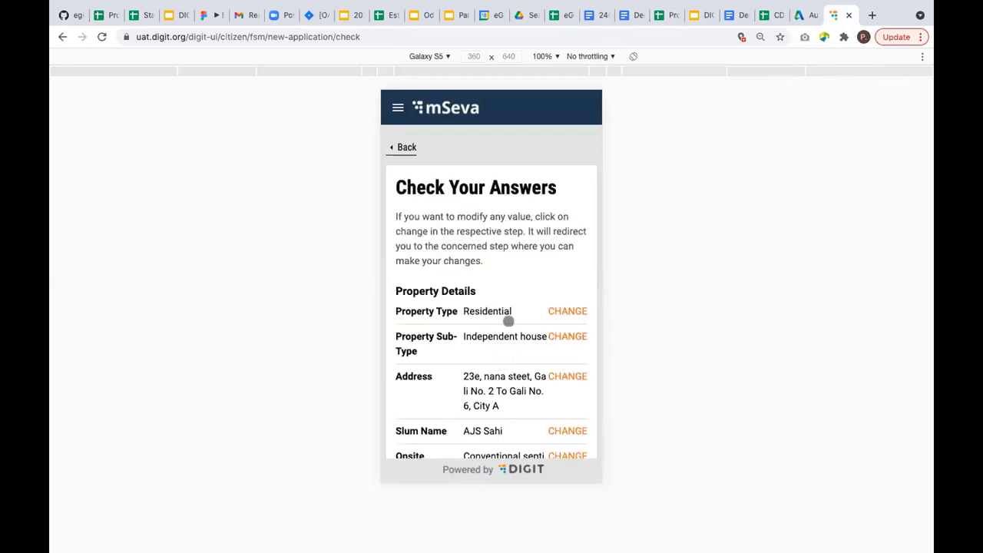
scroll(445, 318, "down", 2)
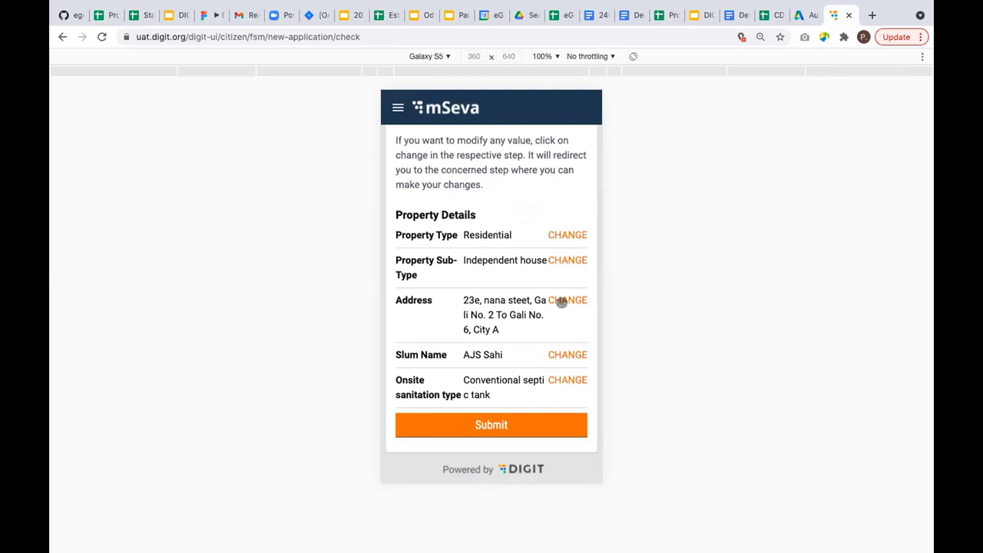
left_click(491, 423)
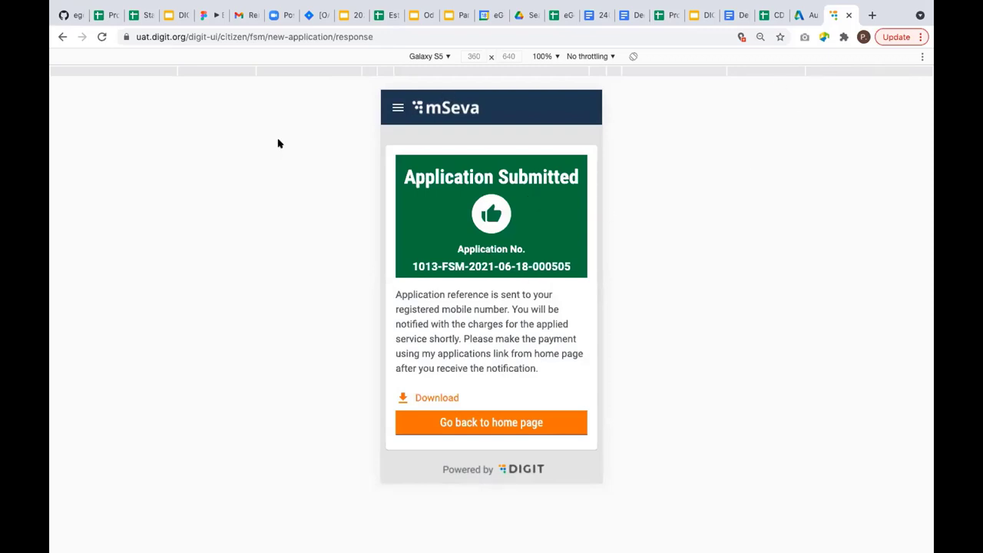
Look over the page address without changing it, then log out of the citizen account.
left_click(208, 33)
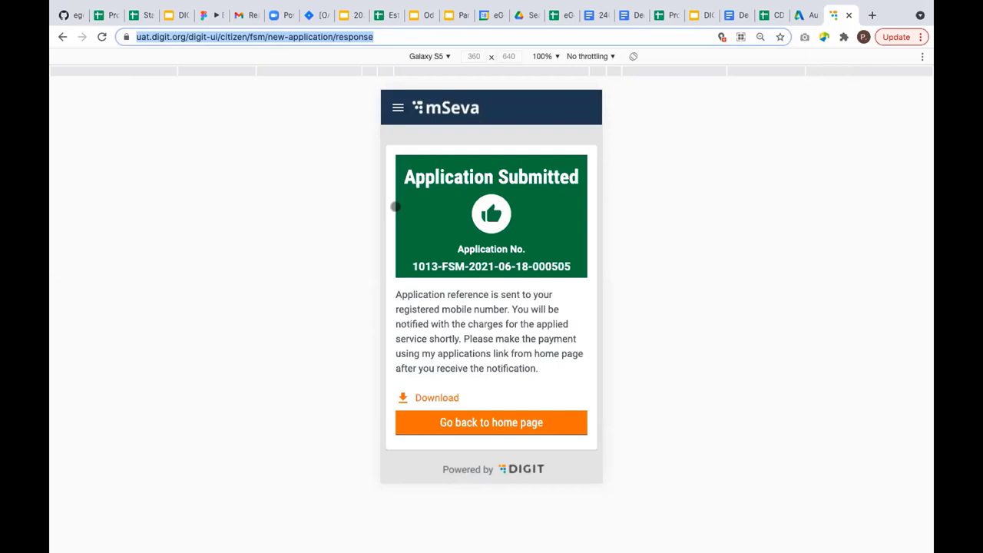
left_click(303, 38)
left_click_drag(218, 36, 488, 36)
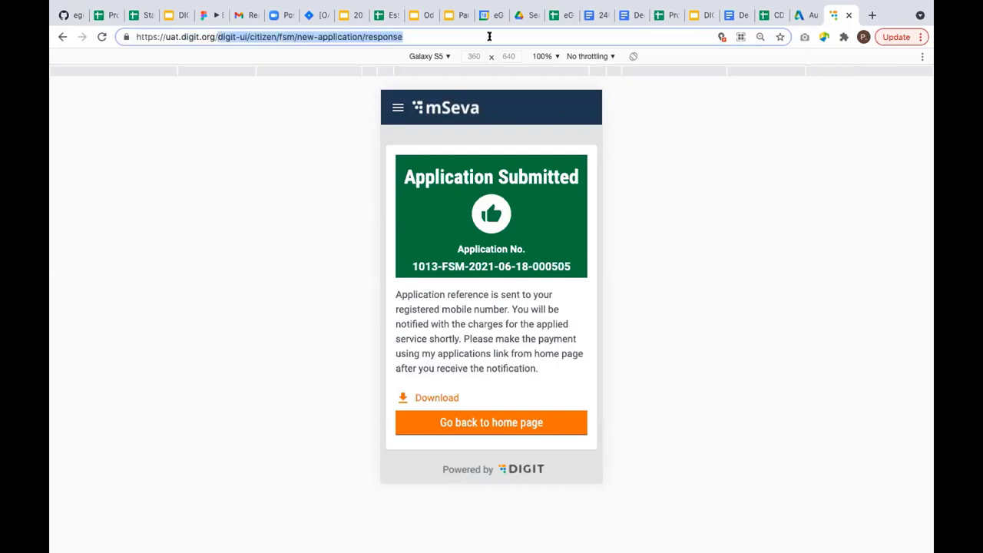
left_click(411, 105)
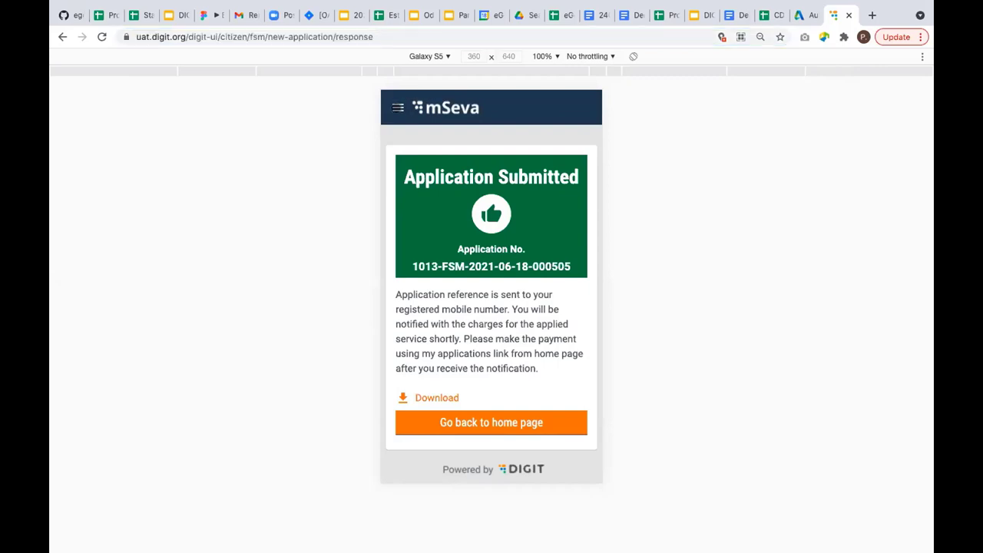
left_click(397, 108)
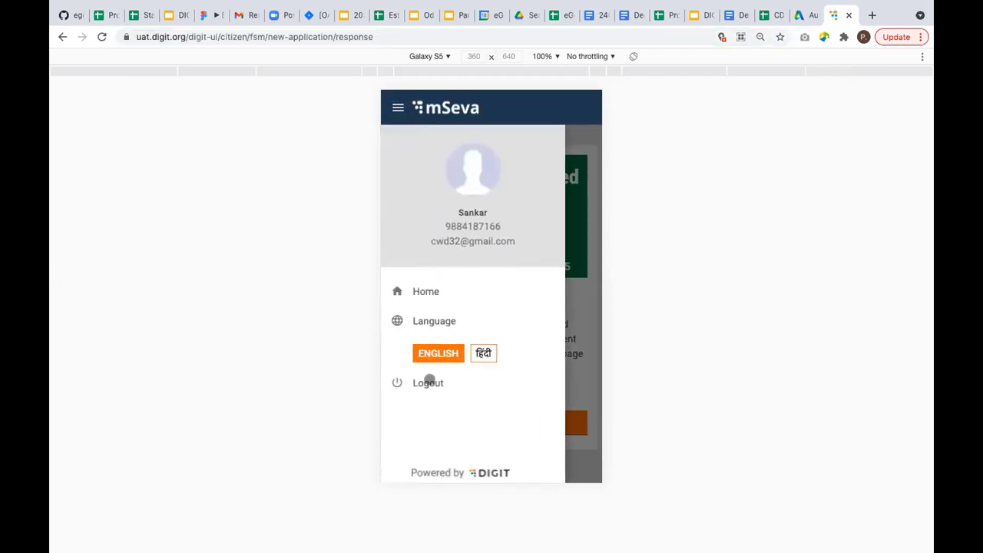
left_click(429, 382)
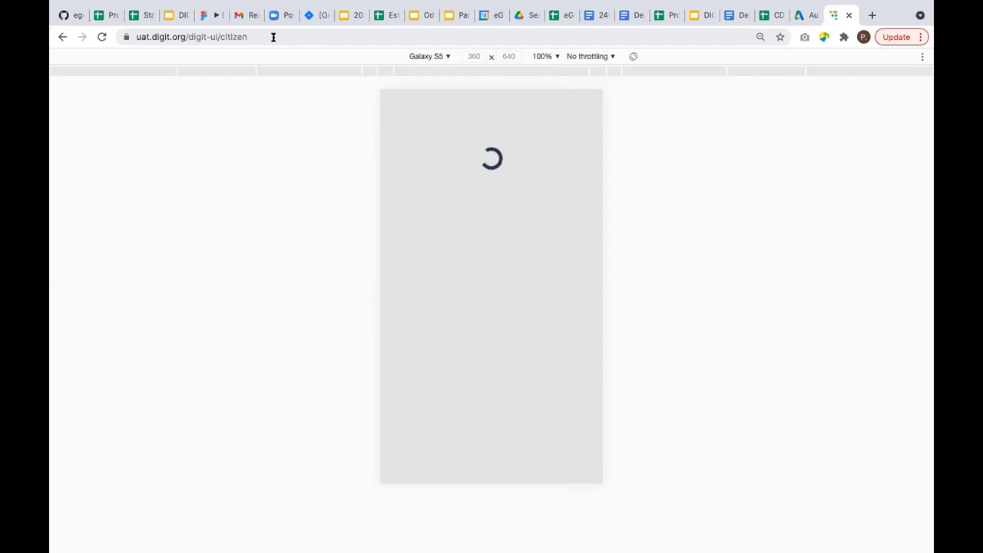
Replace the citizen path in the address bar with the employee language-selection page.
left_click(273, 37)
left_click(273, 37)
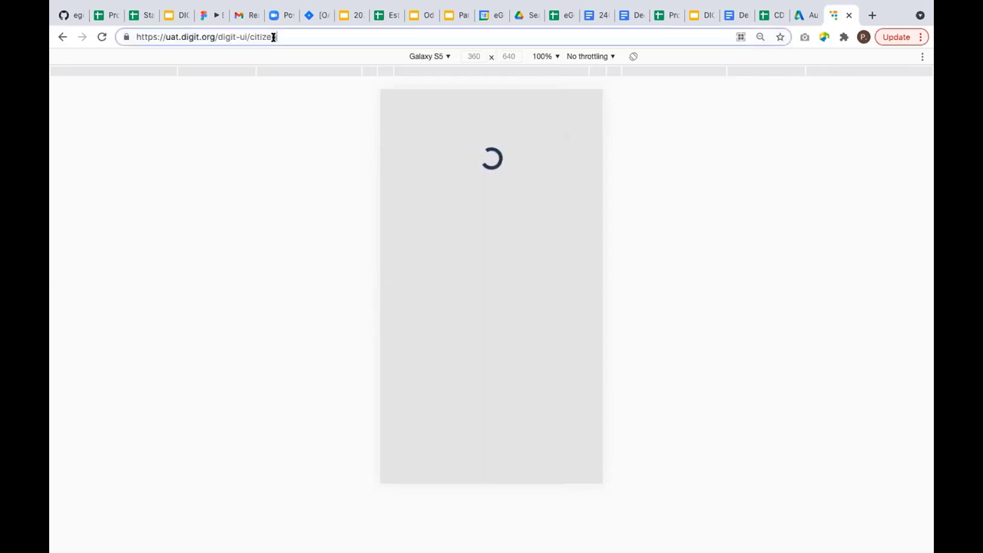
mouse_move(572, 2)
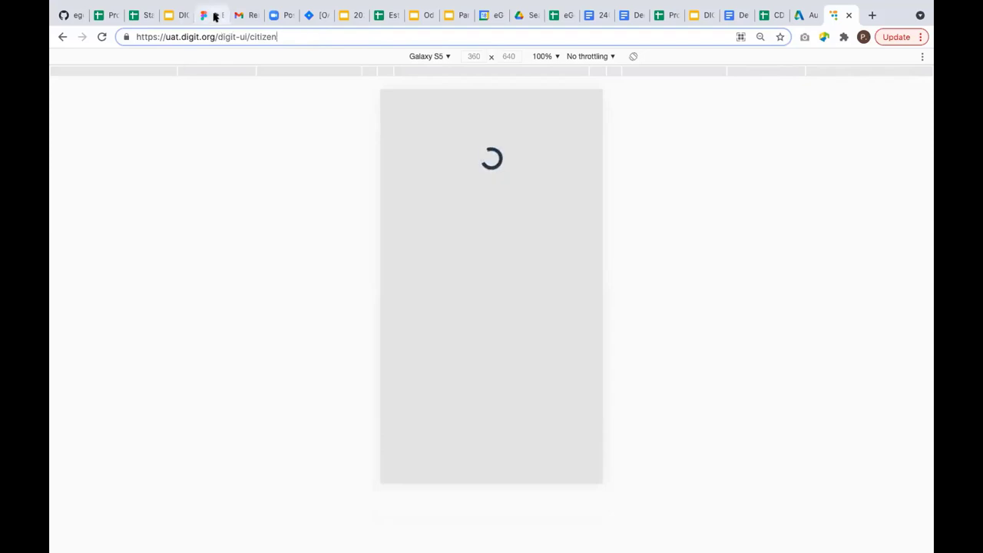
left_click(358, 36, "shift")
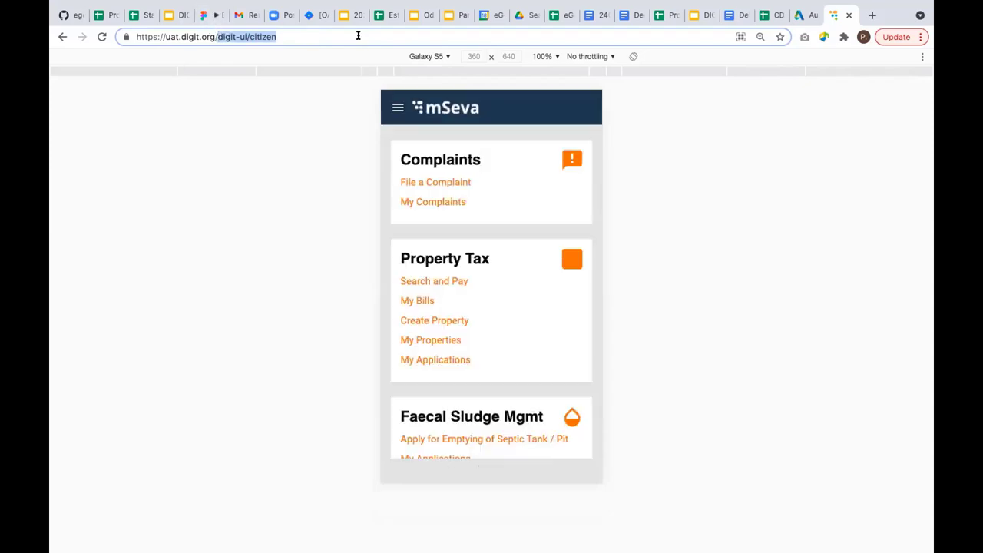
key("BackSpace")
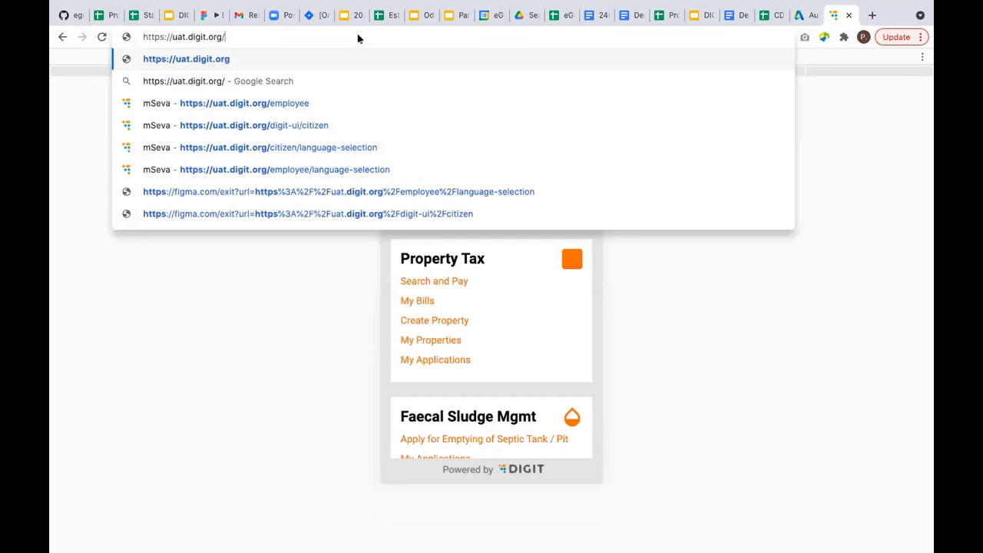
type("em")
key("Down")
key("Down")
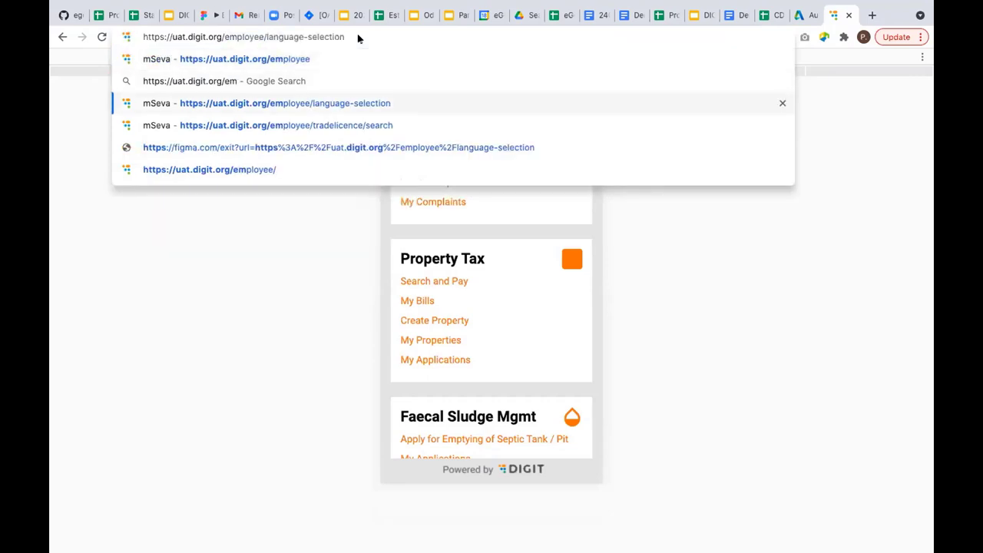
key("Return")
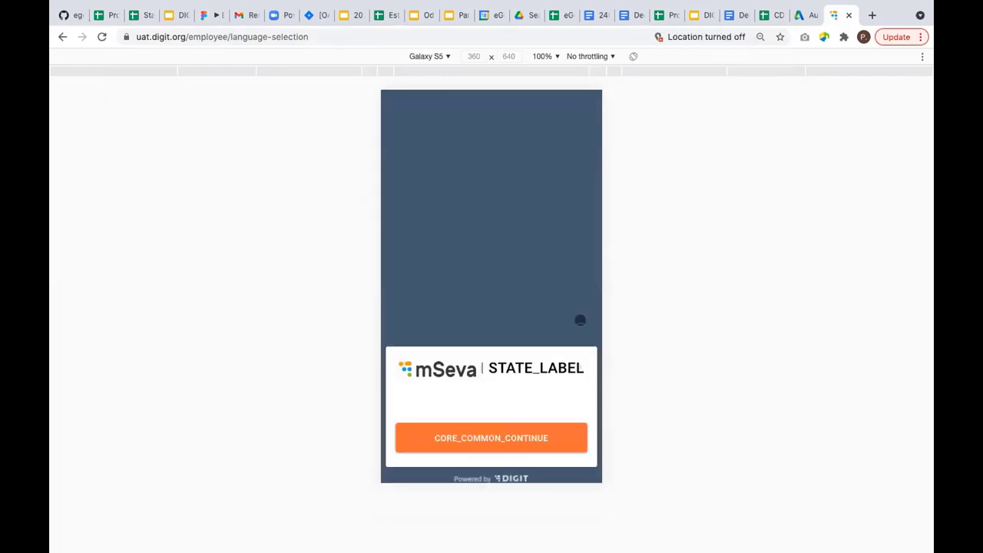
Choose English, pick TENANT_TENANTS_PG_CITYA as the city, and log in as an employee.
left_click(458, 394)
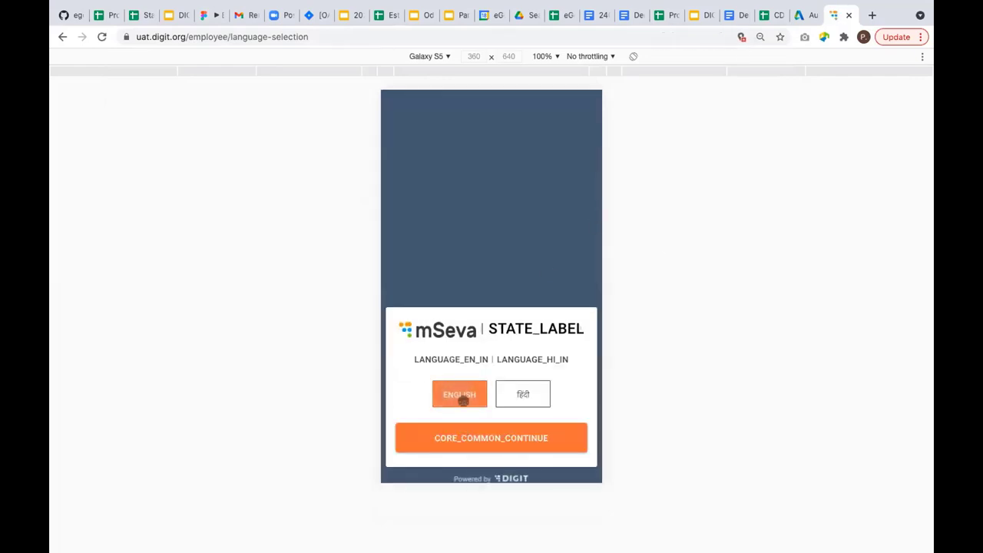
left_click(513, 443)
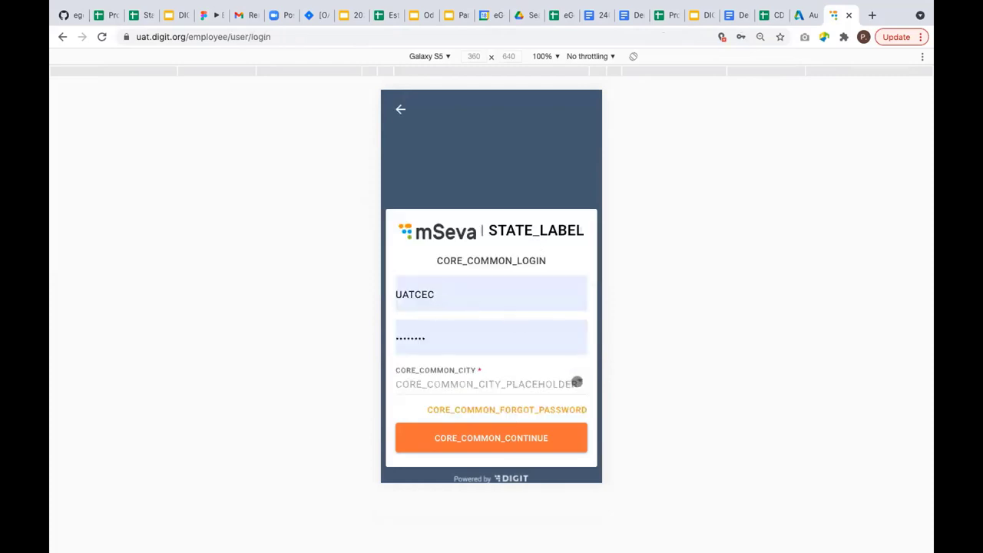
left_click(577, 381)
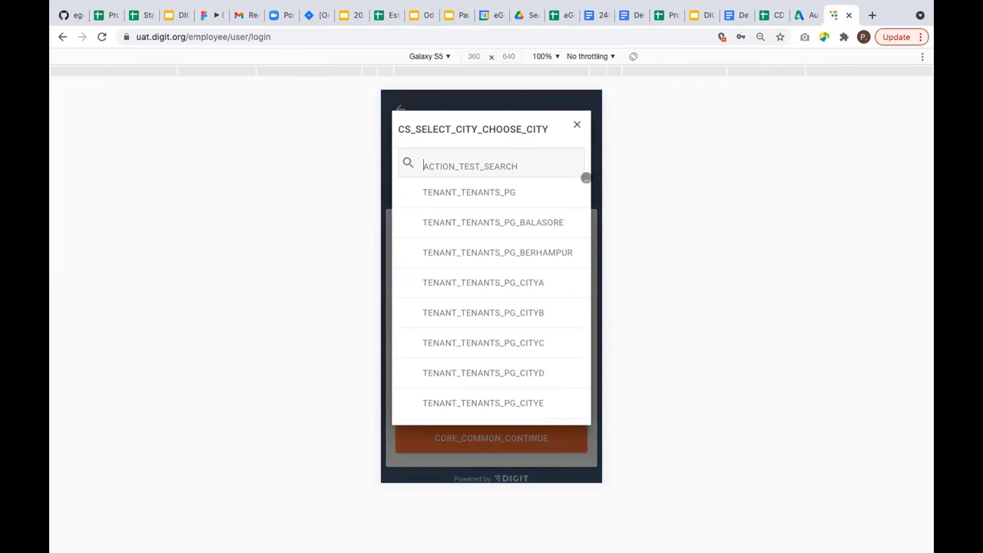
left_click(516, 281)
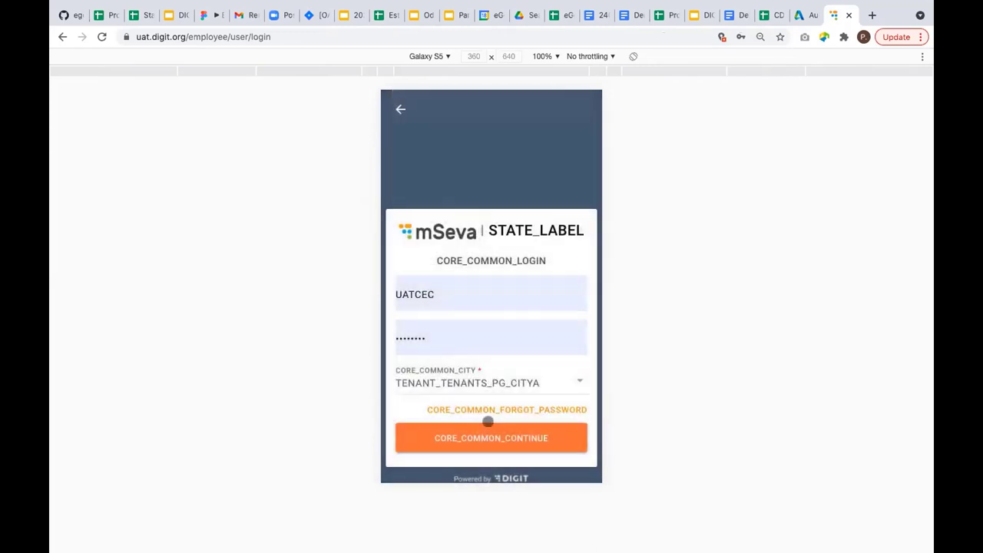
left_click(490, 438)
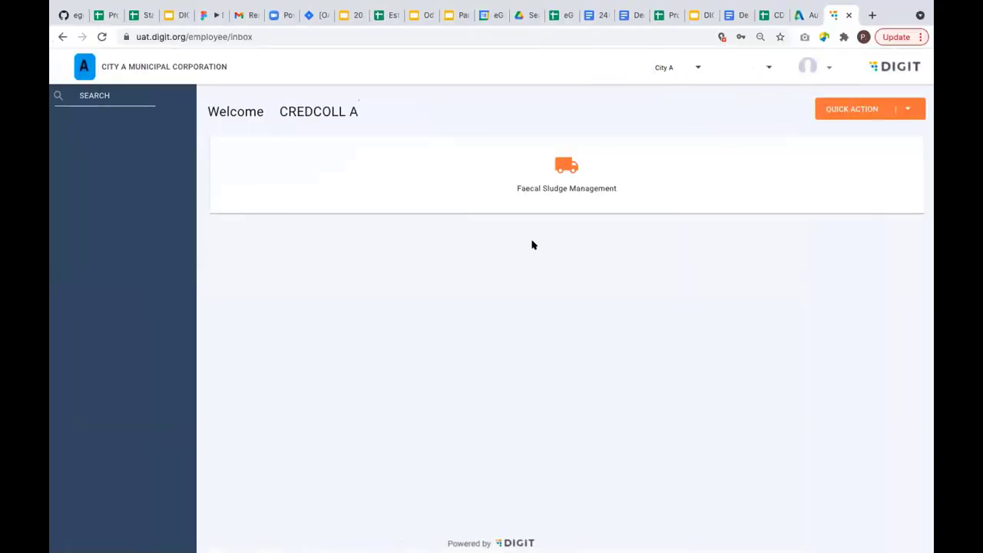
Open the Faecal Sludge Management inbox and sort applications by date, newest first.
left_click(559, 169)
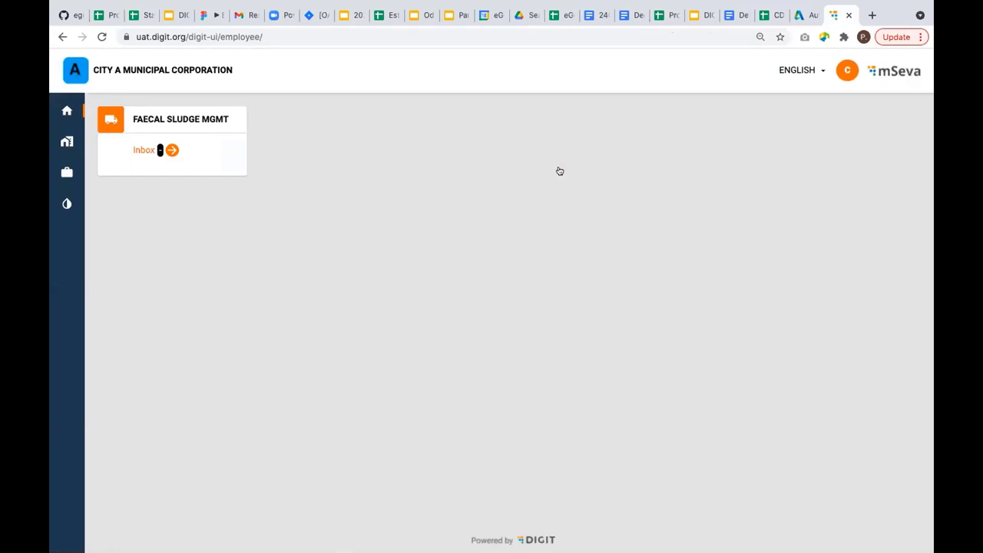
left_click(146, 149)
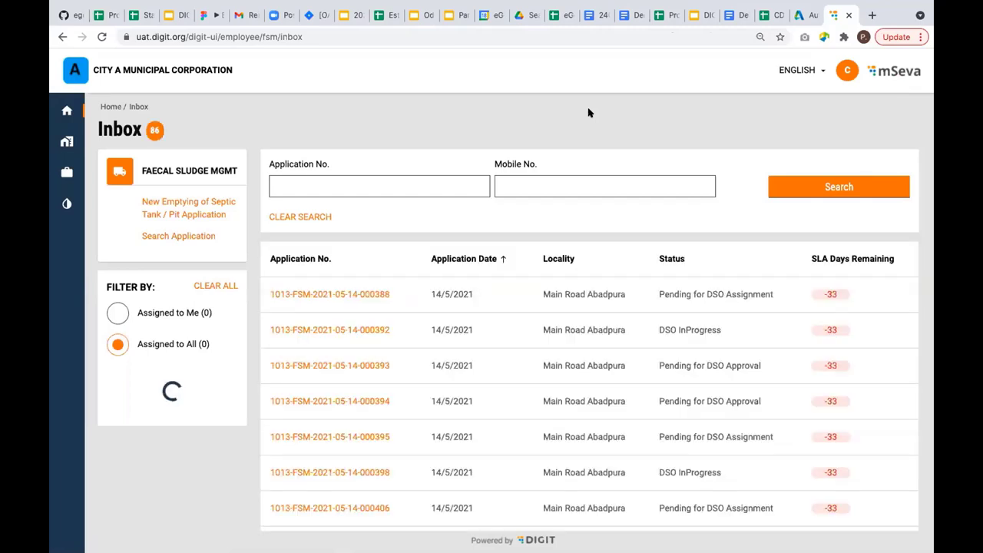
left_click(499, 260)
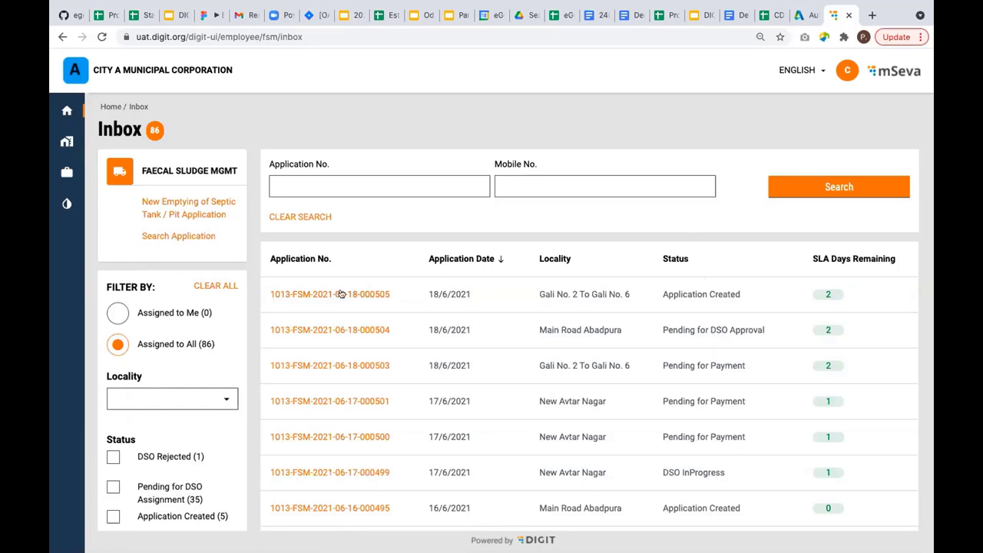
left_click(376, 294)
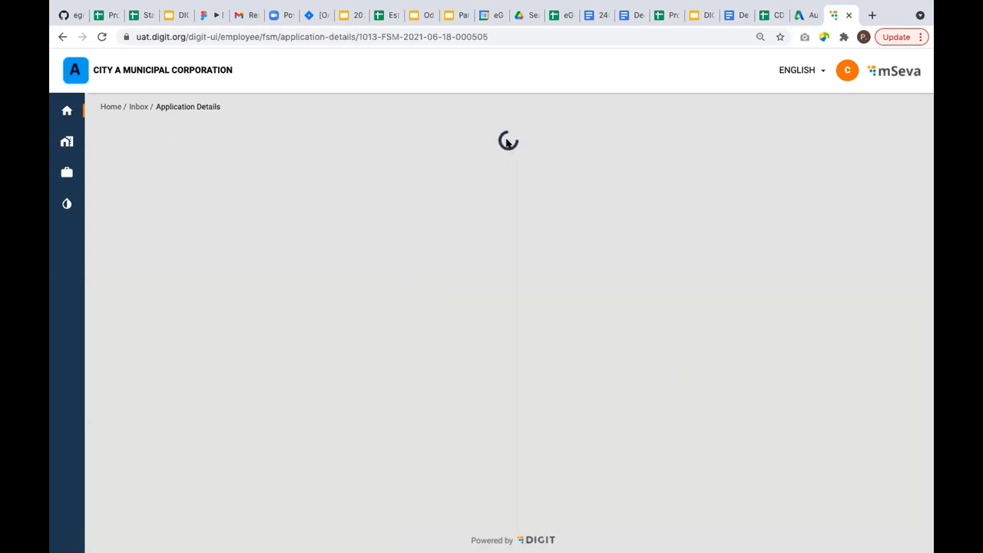
scroll(450, 282, "down", 6)
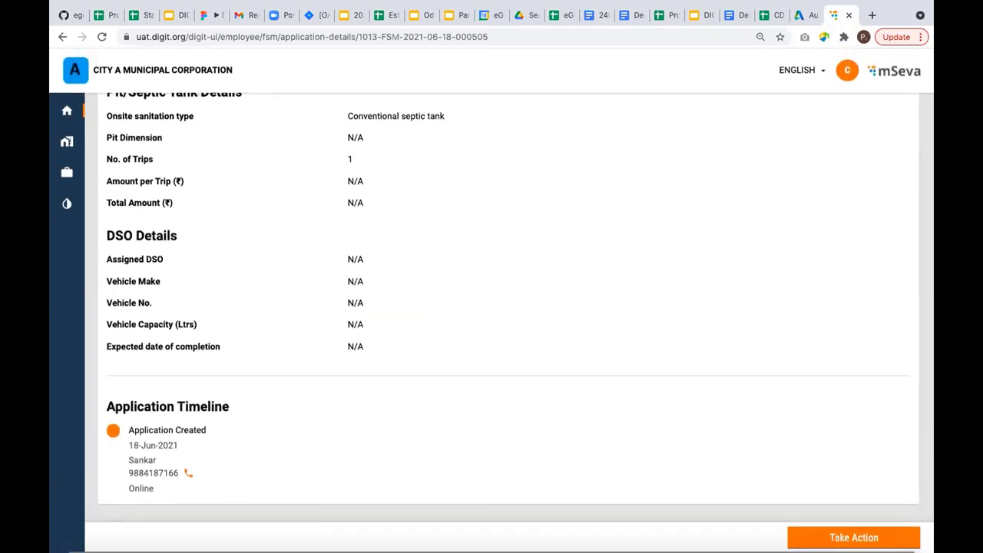
left_click(854, 538)
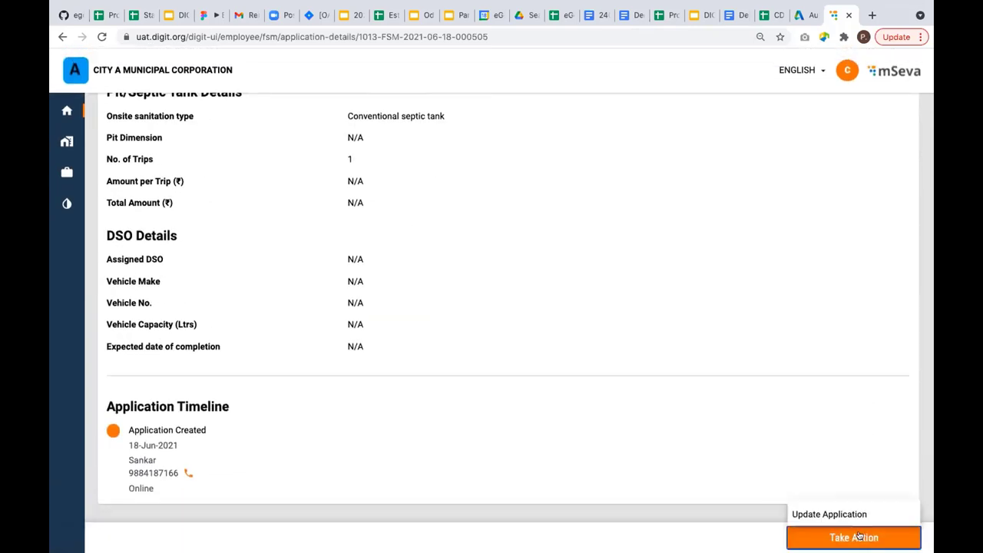
left_click(834, 513)
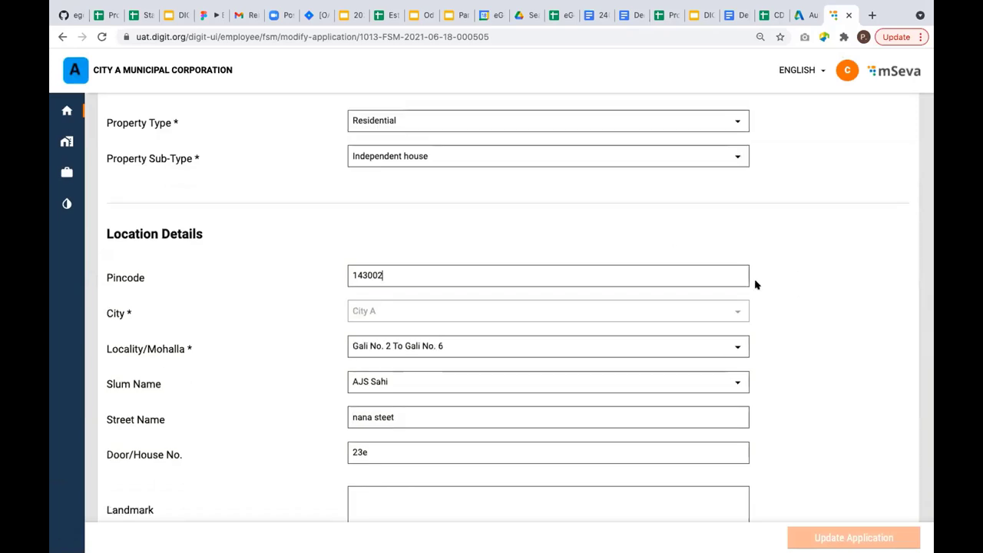
Choose vehicle type Mahindra - Bolero Pickup - 1000 Ltrs and submit the updated application.
scroll(757, 284, "down", 5)
scroll(754, 285, "down", 3)
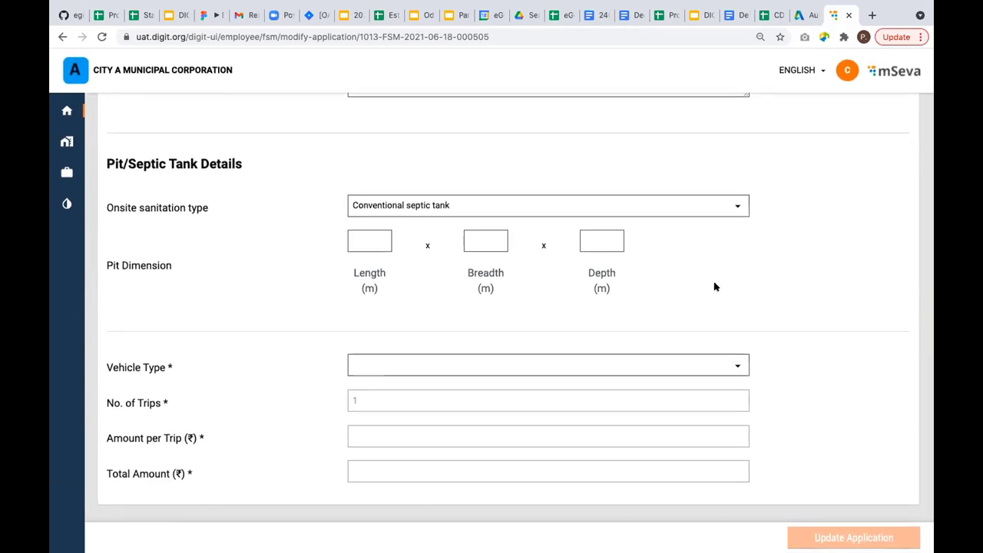
left_click(735, 368)
left_click(735, 367)
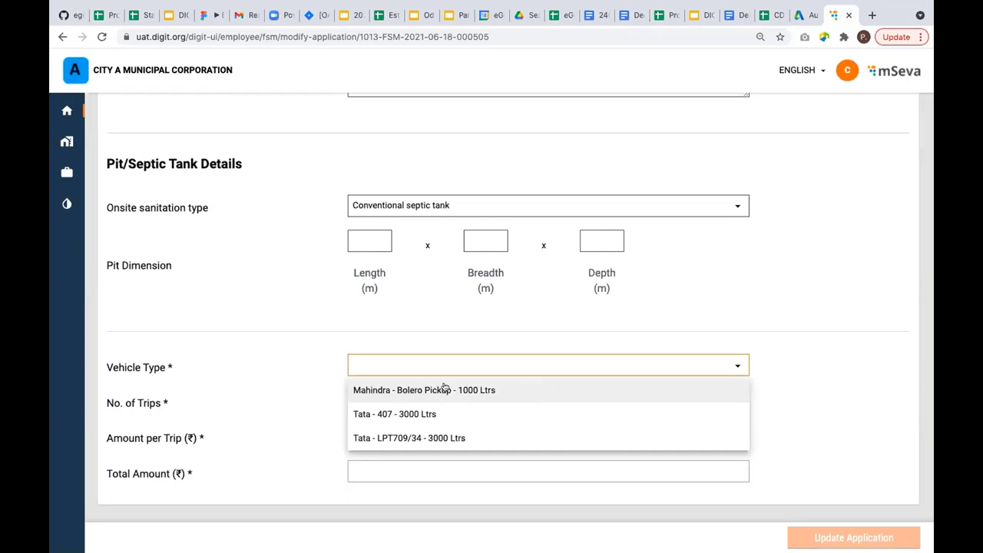
left_click(449, 388)
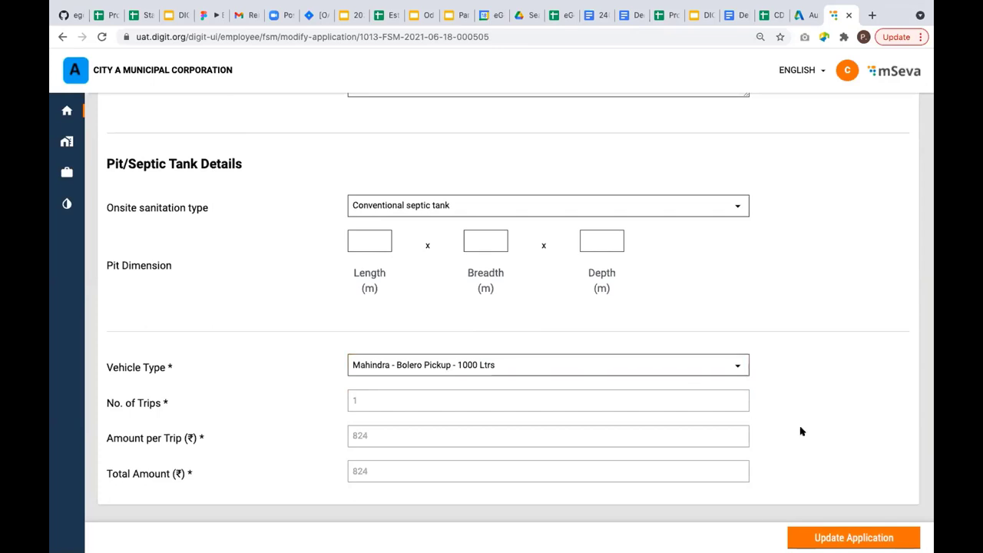
left_click(858, 537)
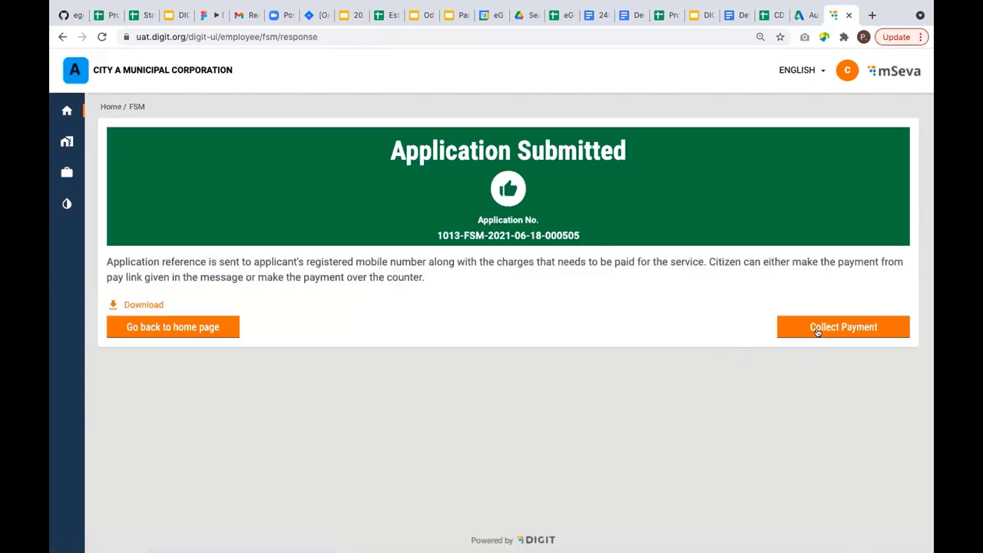
Collect the ₹824 trip payment, go back to the FSM inbox, and glance at the process-flow diagram.
left_click(818, 327)
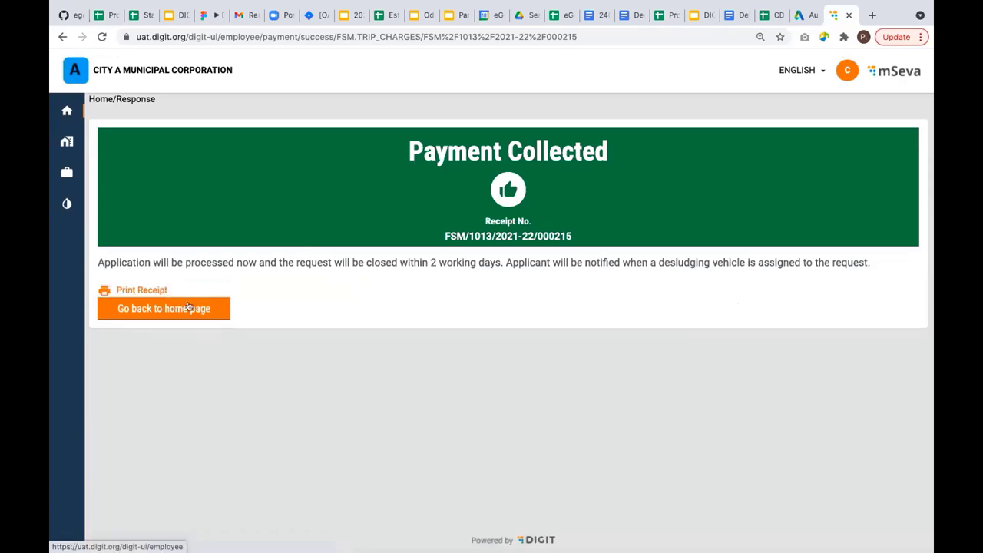
left_click(66, 111)
left_click(135, 151)
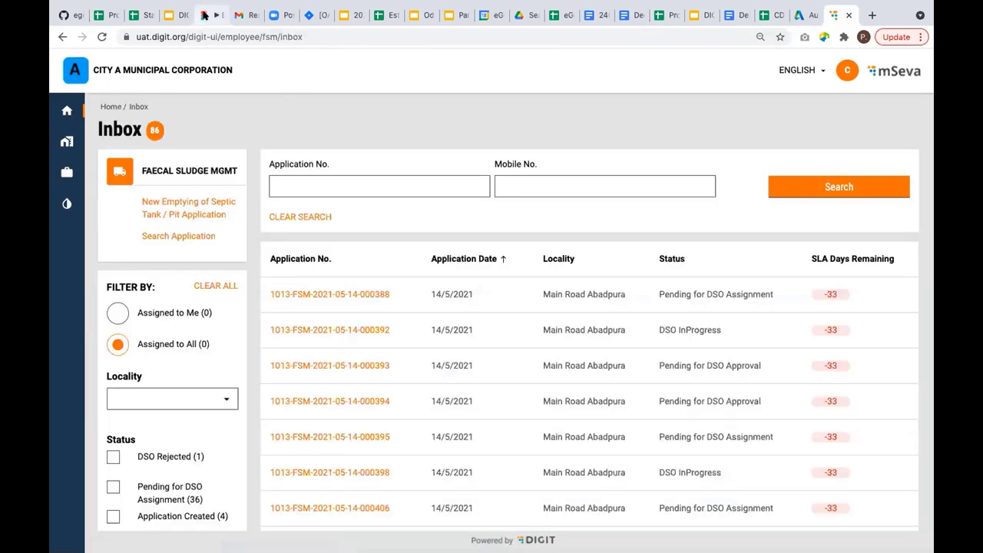
left_click(204, 14)
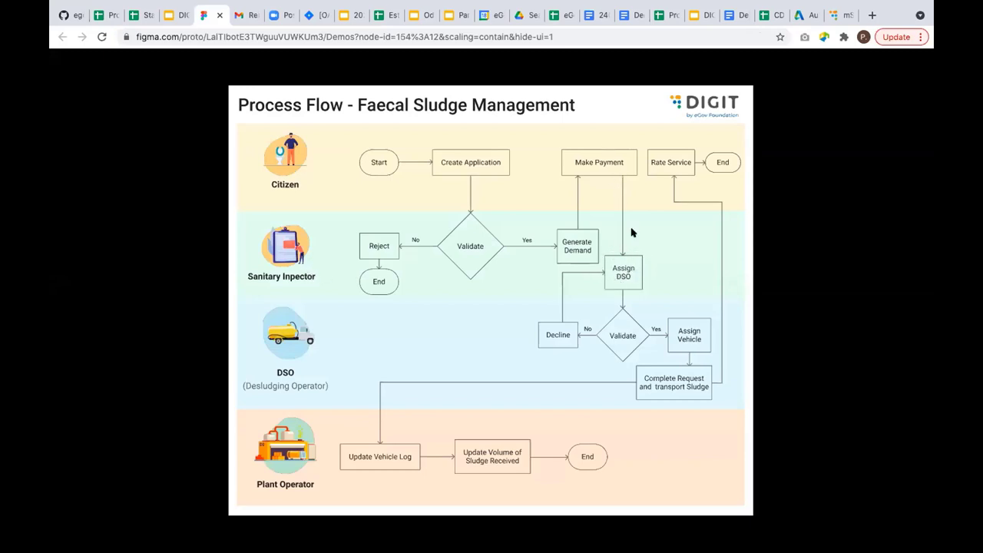
left_click(834, 13)
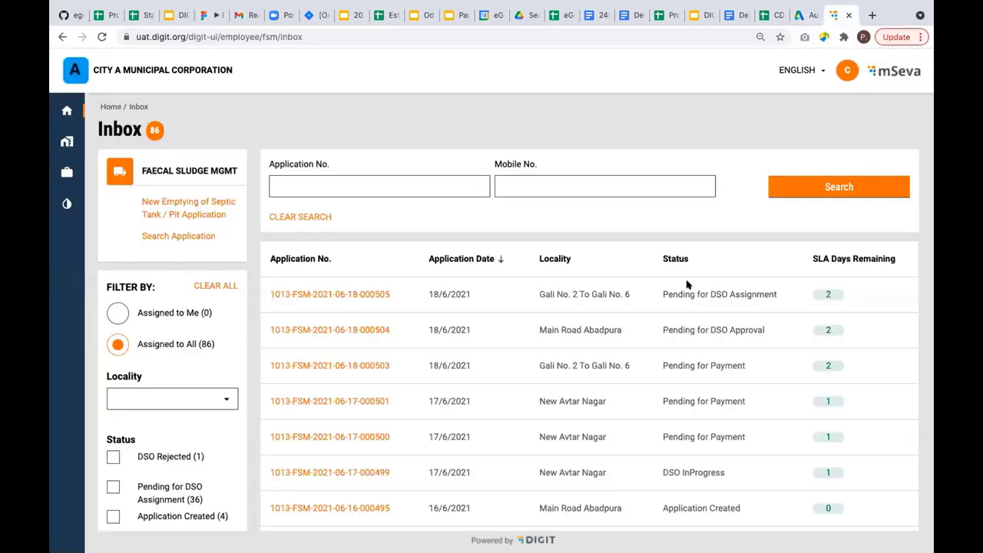
left_click(378, 294)
scroll(691, 400, "down", 10)
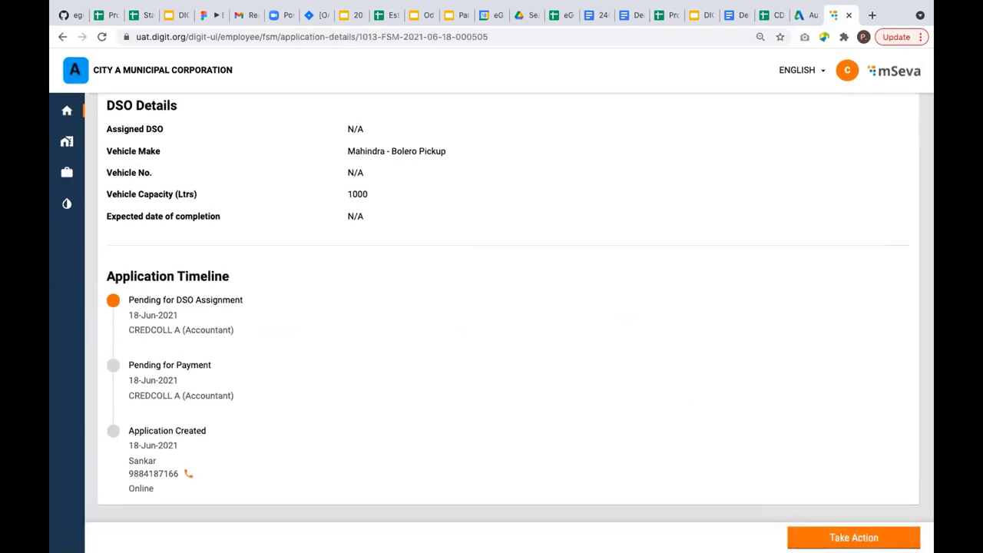
left_click(853, 538)
left_click(835, 512)
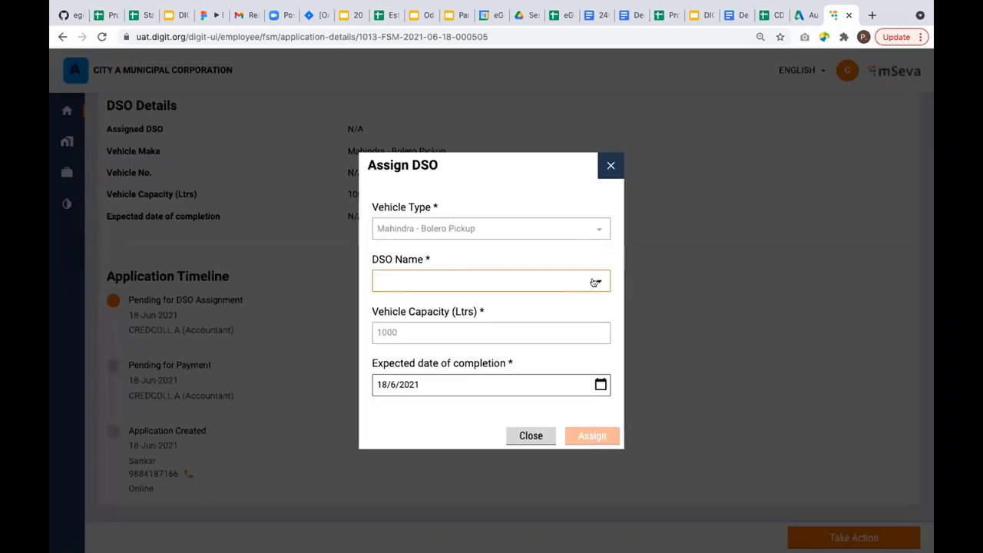
Assign DSO ABC1 DS services - Driver DSO 36 with expected completion on 19/6/2021.
left_click(594, 282)
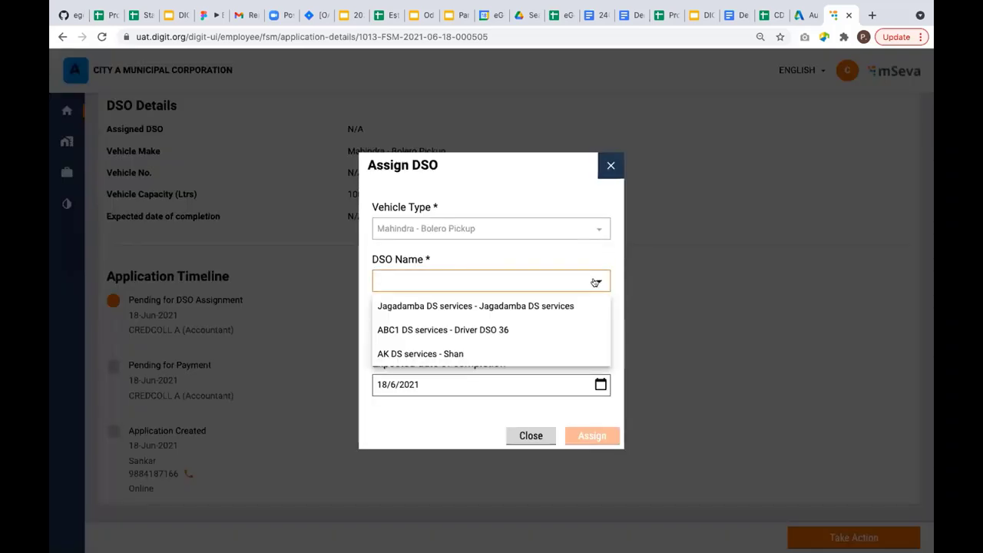
left_click(498, 329)
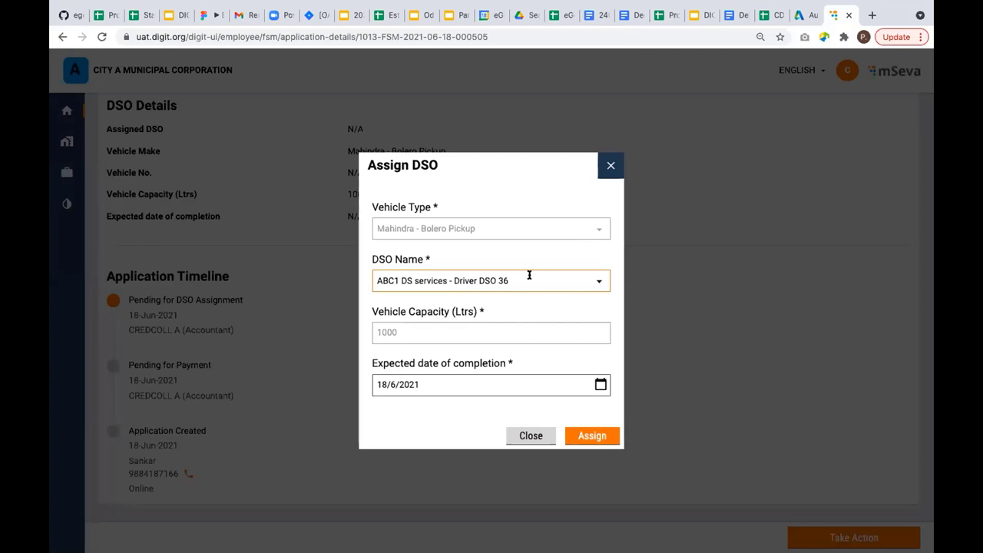
left_click(600, 385)
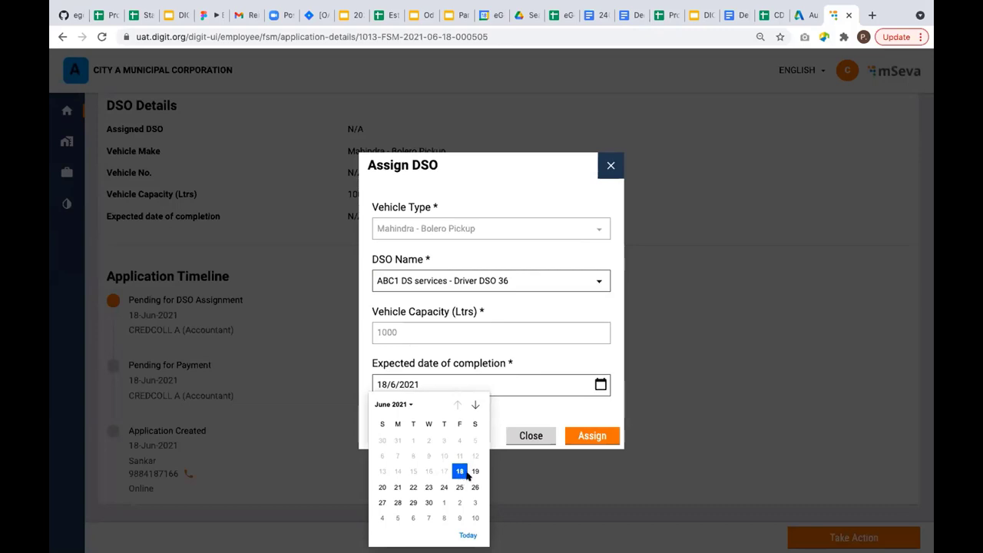
left_click(474, 471)
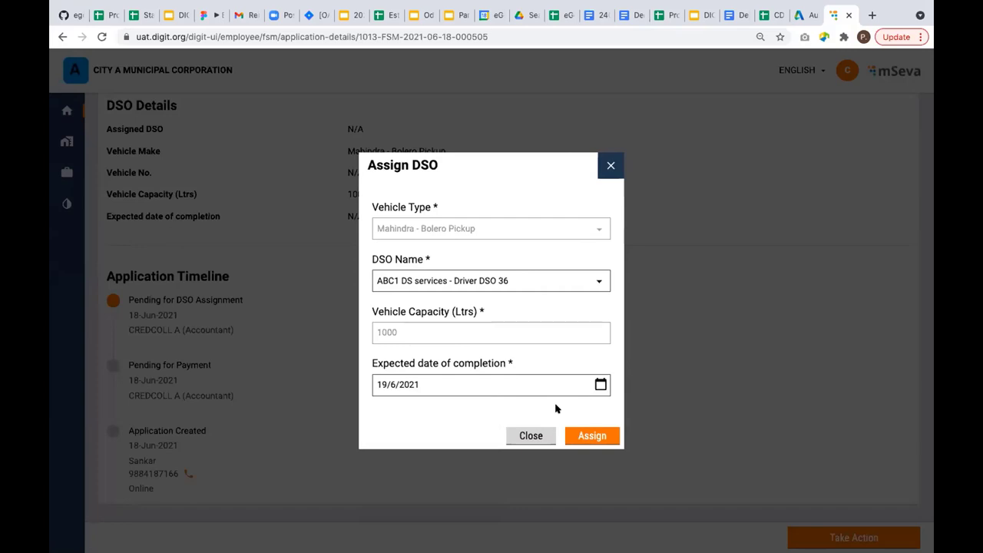
left_click(581, 439)
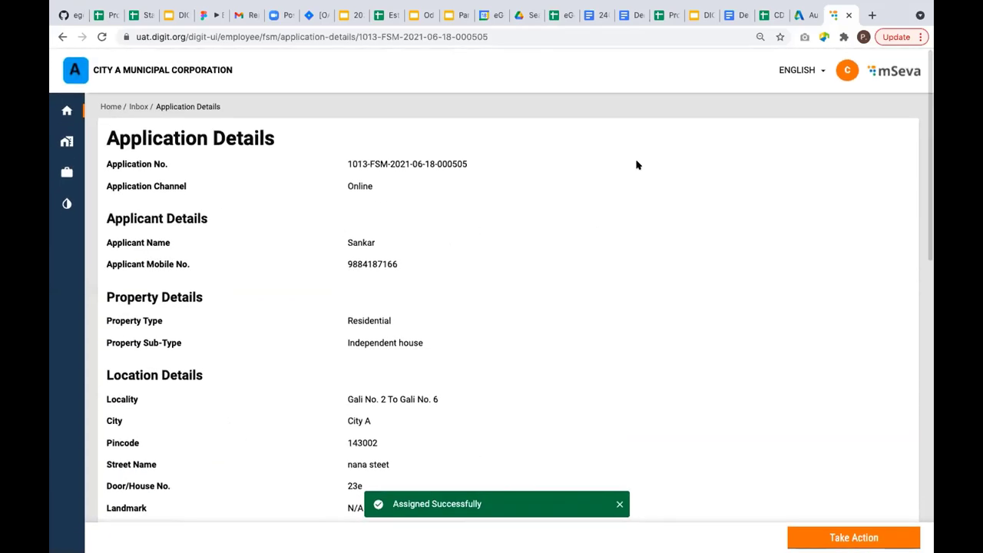
Log out of the employee account and change the address to the citizen portal URL.
left_click(844, 71)
left_click(861, 95)
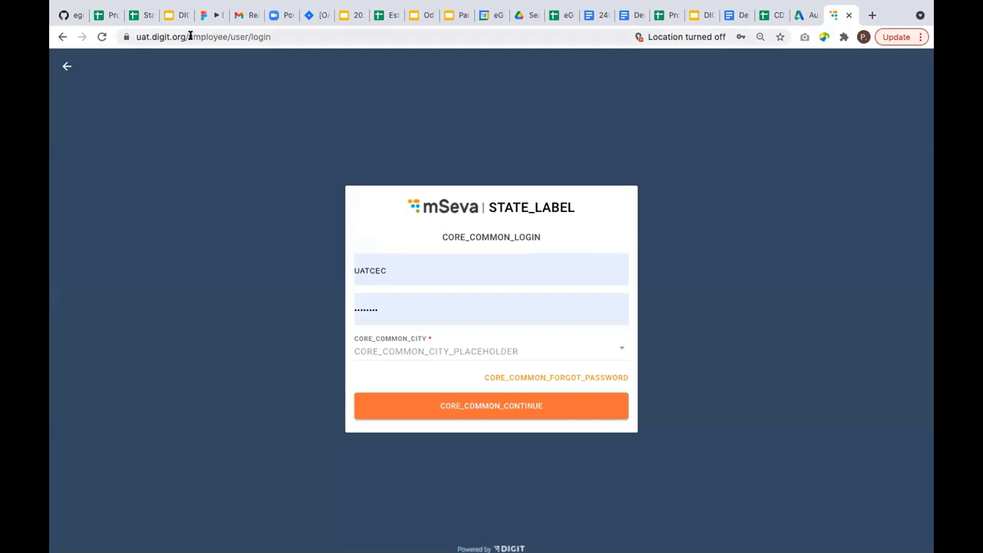
left_click(192, 37)
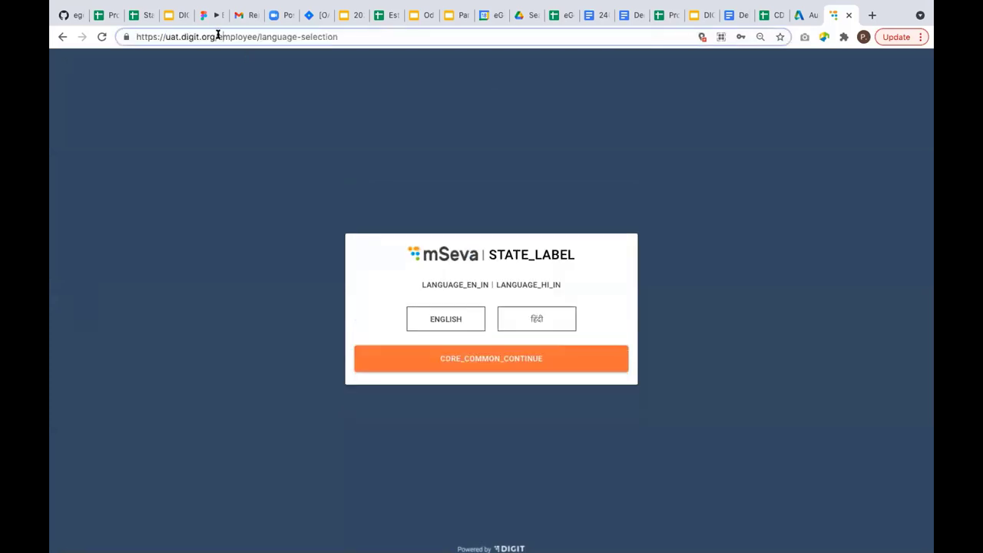
left_click_drag(217, 37, 336, 23)
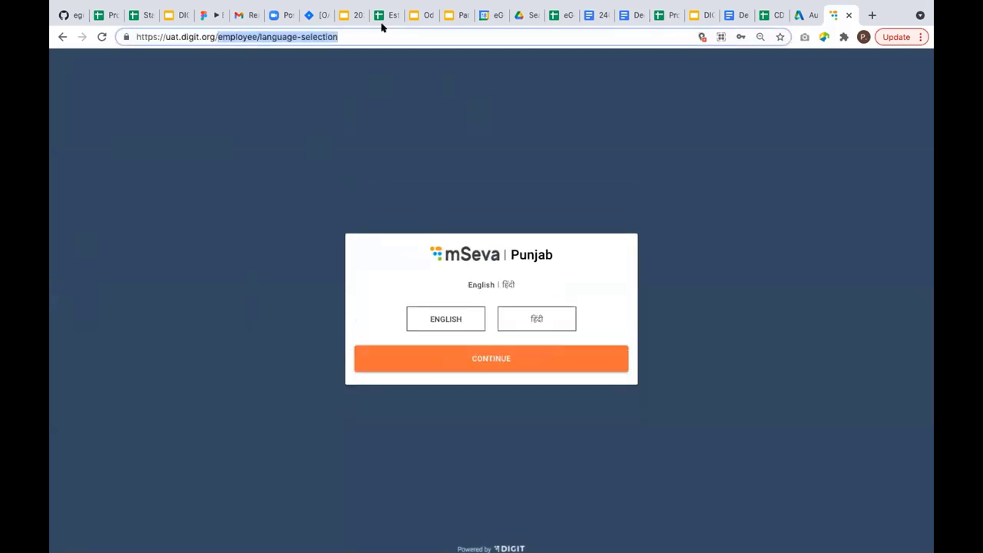
key("BackSpace")
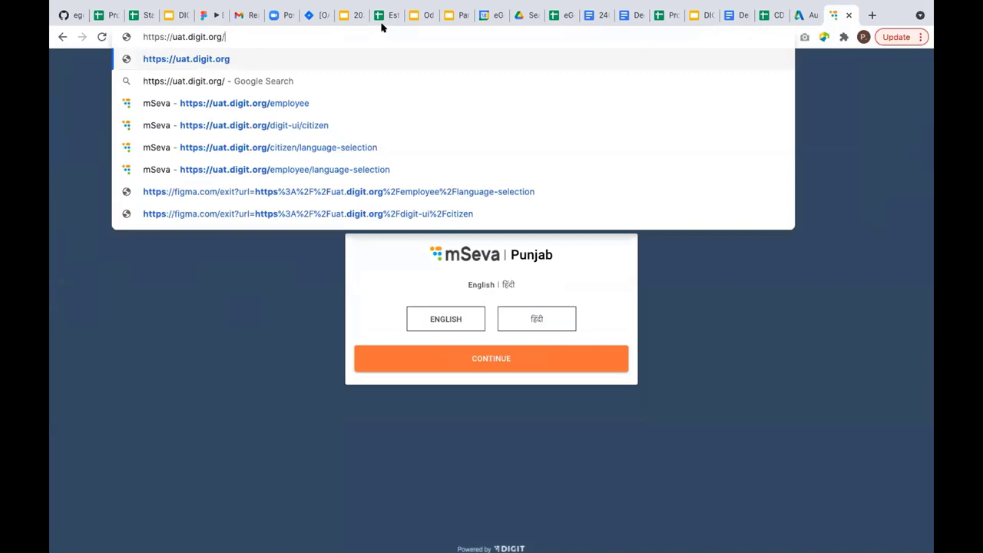
key("Down")
key("Down")
key("Down")
key("Return")
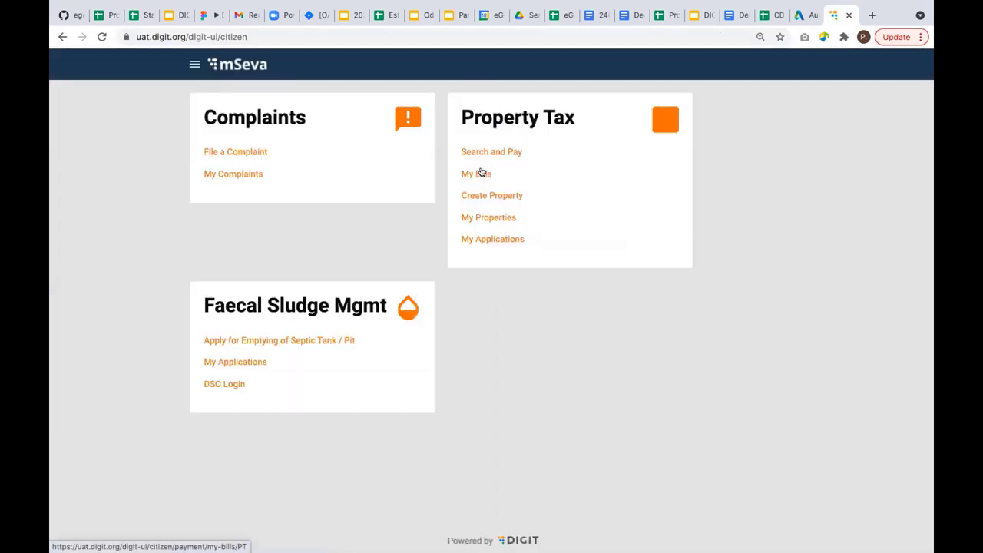
Sign in via DSO Login with the saved mobile number and OTP, then view the dashboard in mobile device mode.
left_click(226, 384)
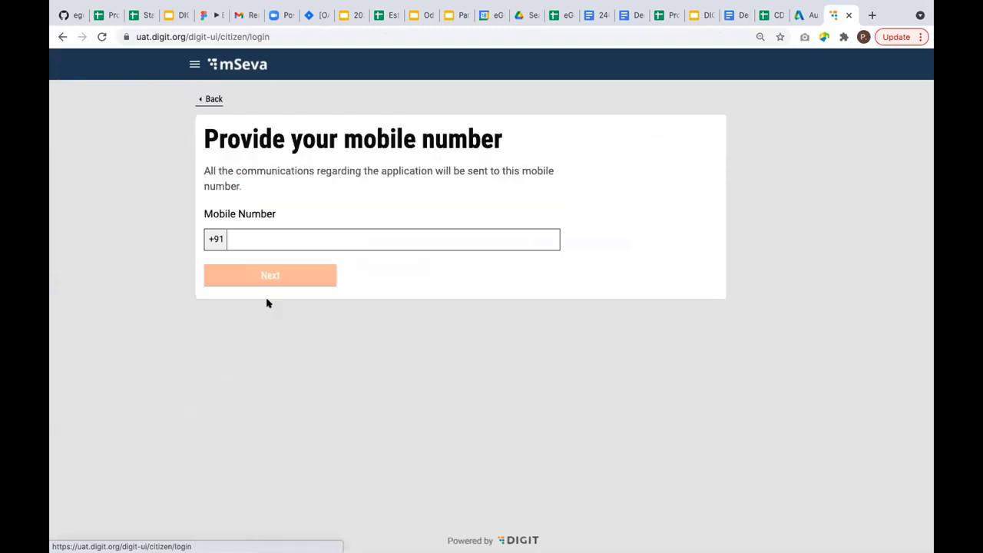
left_click(372, 242)
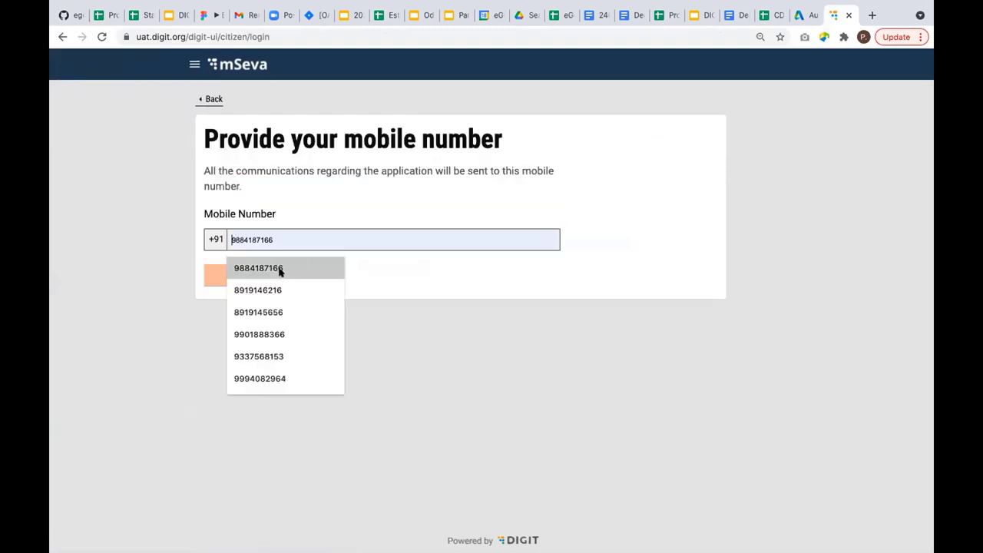
left_click(276, 289)
left_click(296, 274)
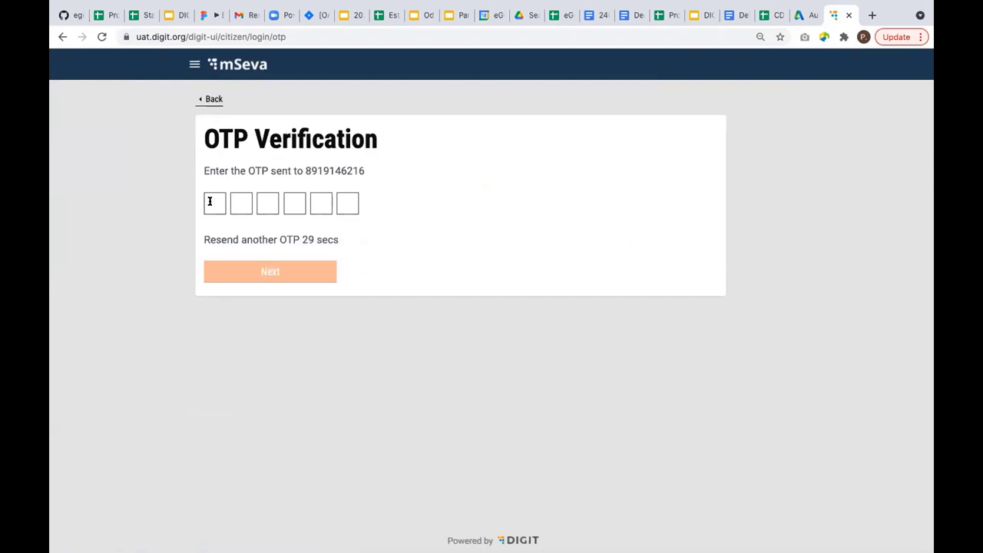
type("123456")
left_click(281, 274)
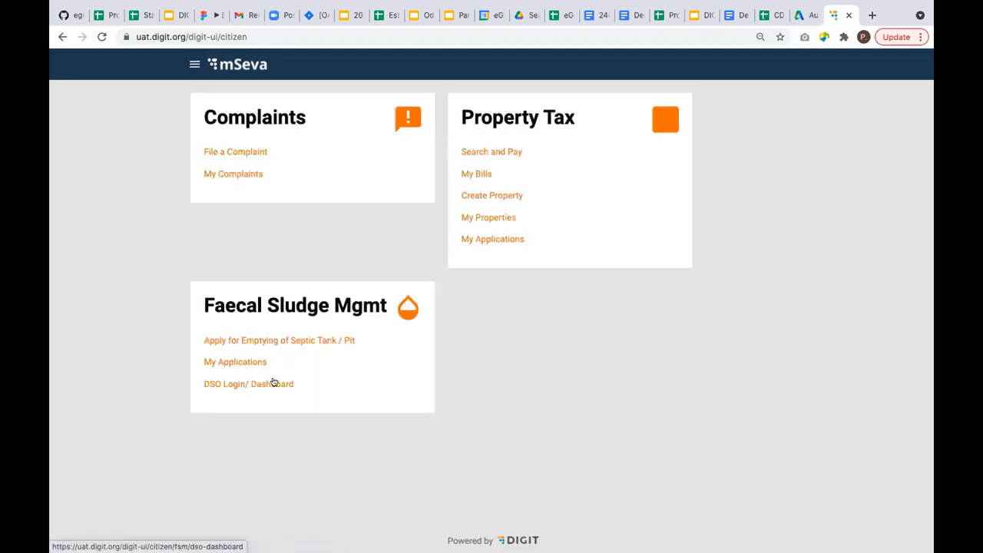
left_click(274, 382)
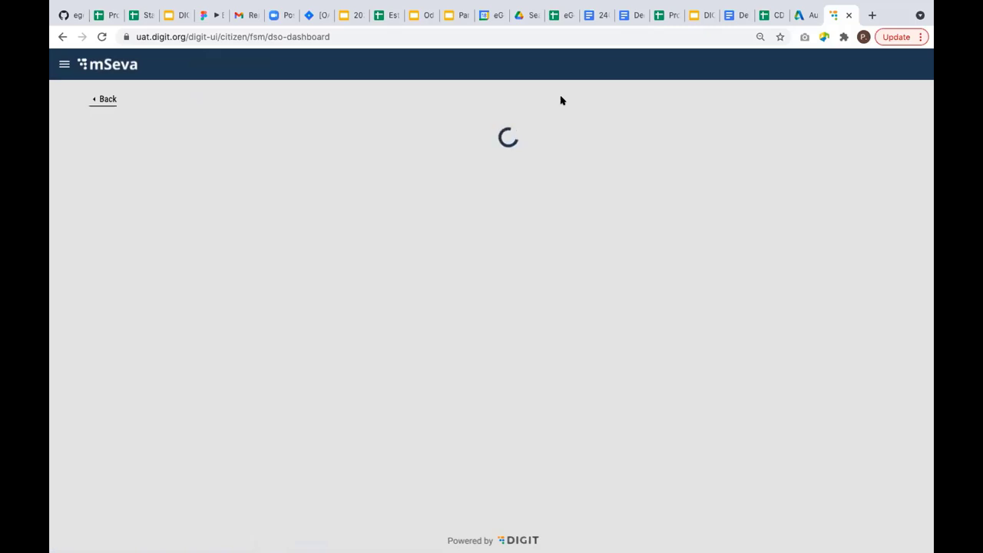
key("ctrl+shift+i")
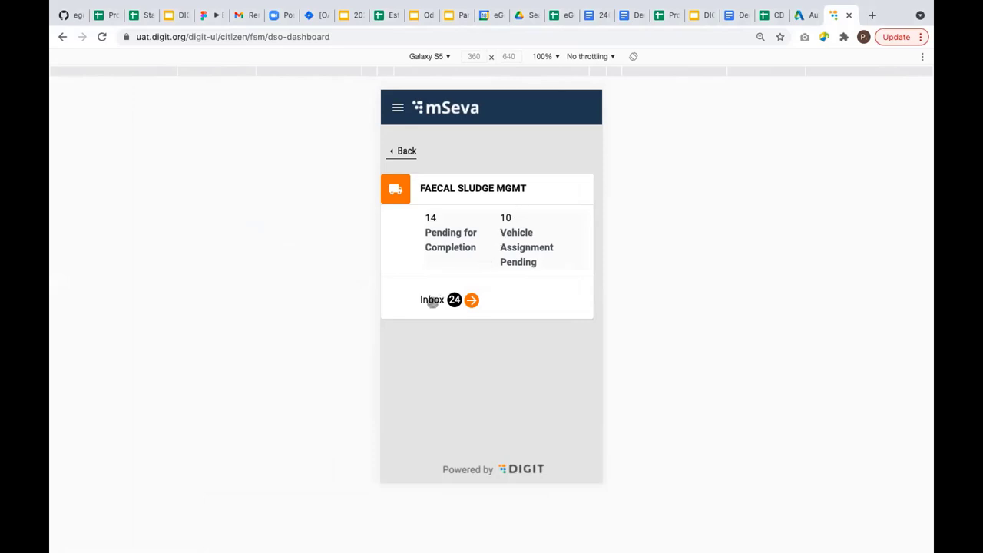
left_click(434, 300)
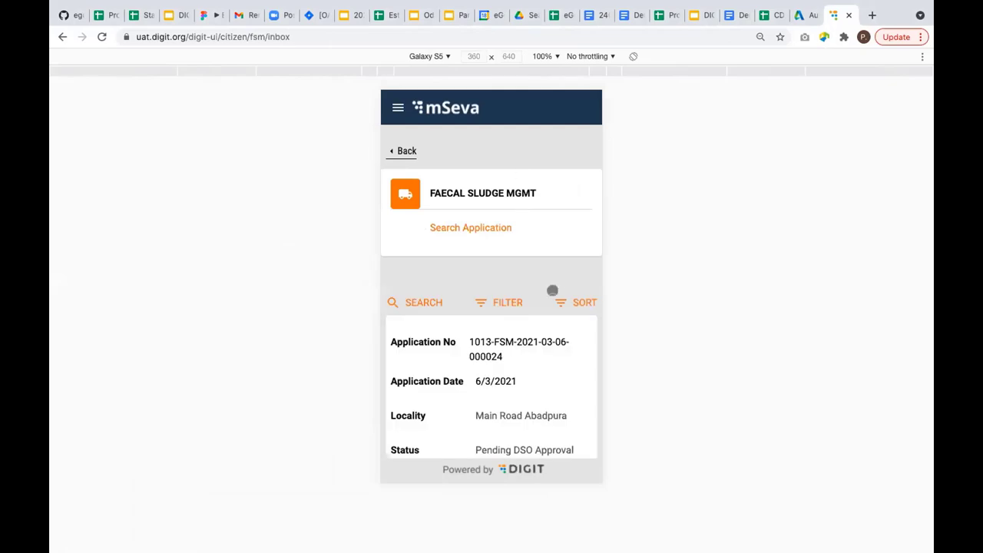
scroll(542, 359, "down", 5)
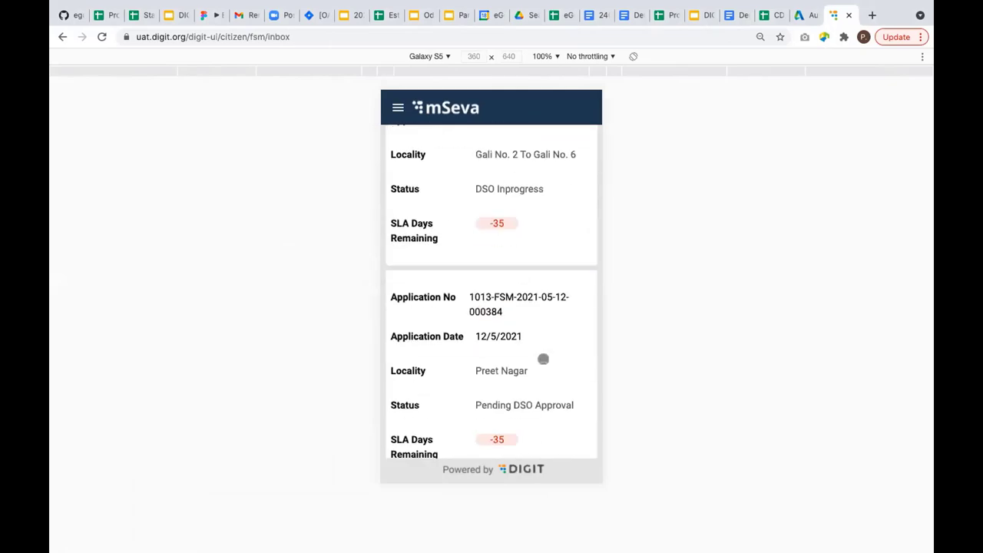
scroll(543, 358, "down", 10)
scroll(542, 355, "up", 1)
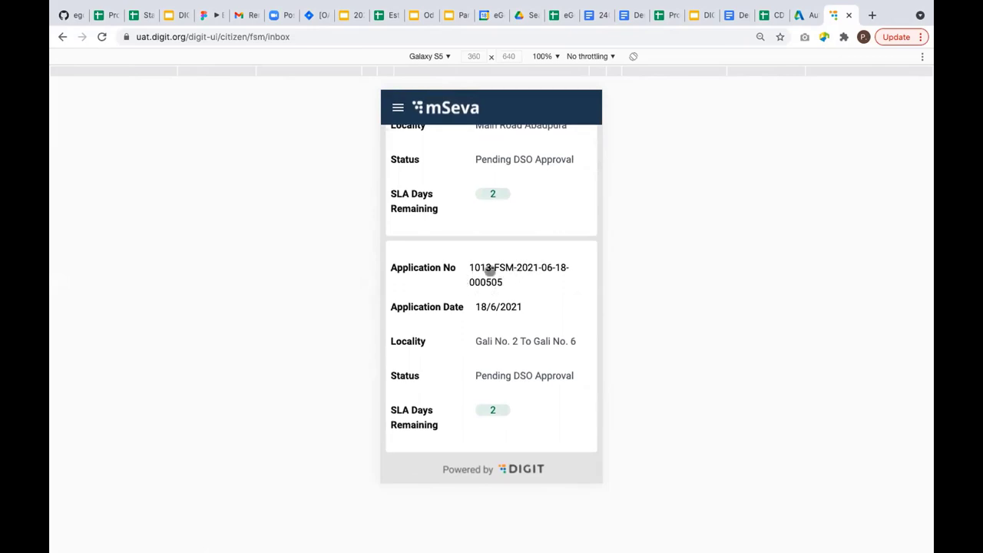
left_click(490, 271)
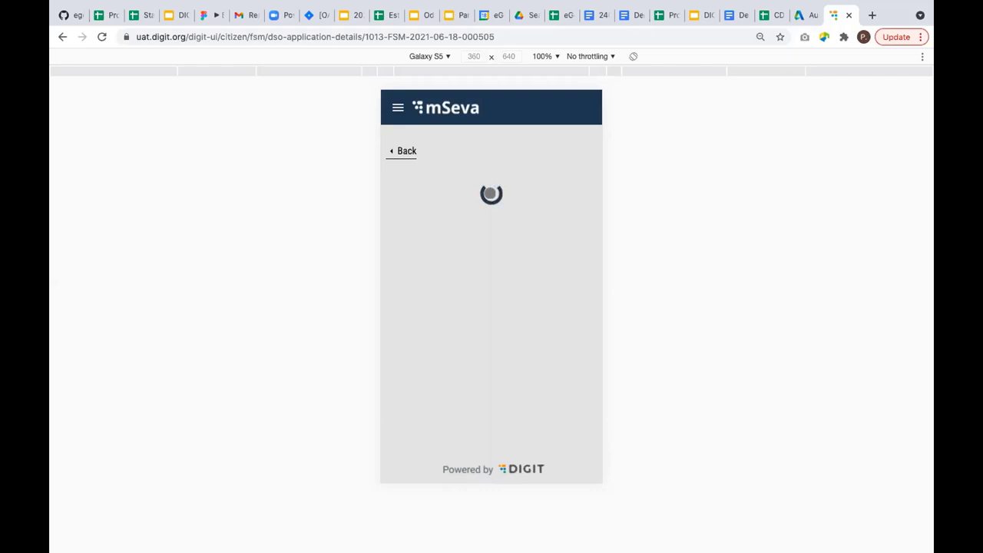
left_click(501, 466)
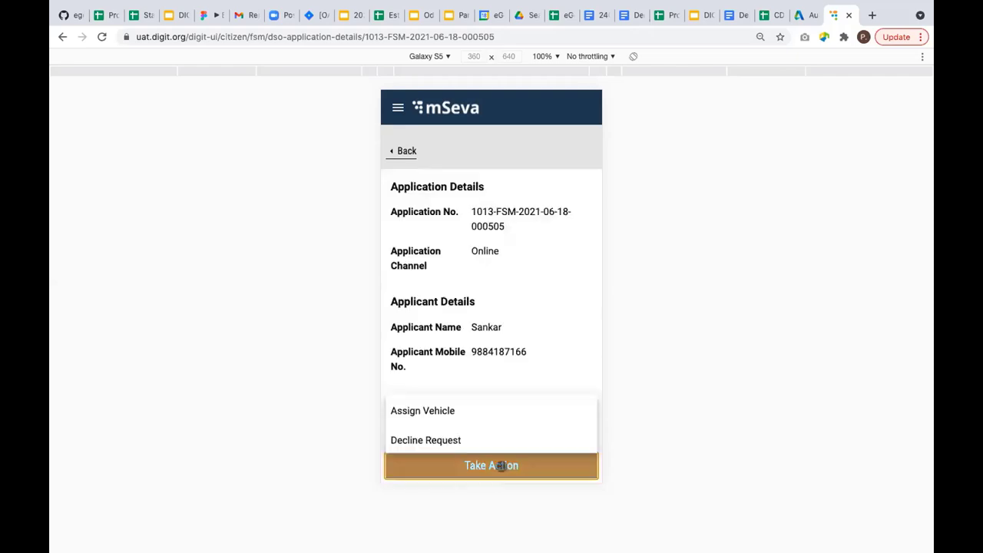
left_click(430, 412)
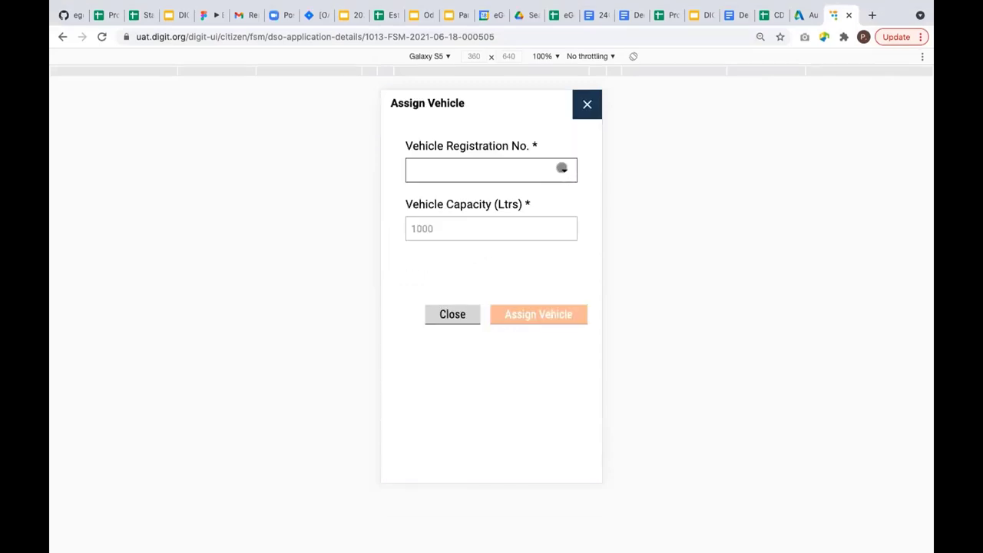
left_click(561, 168)
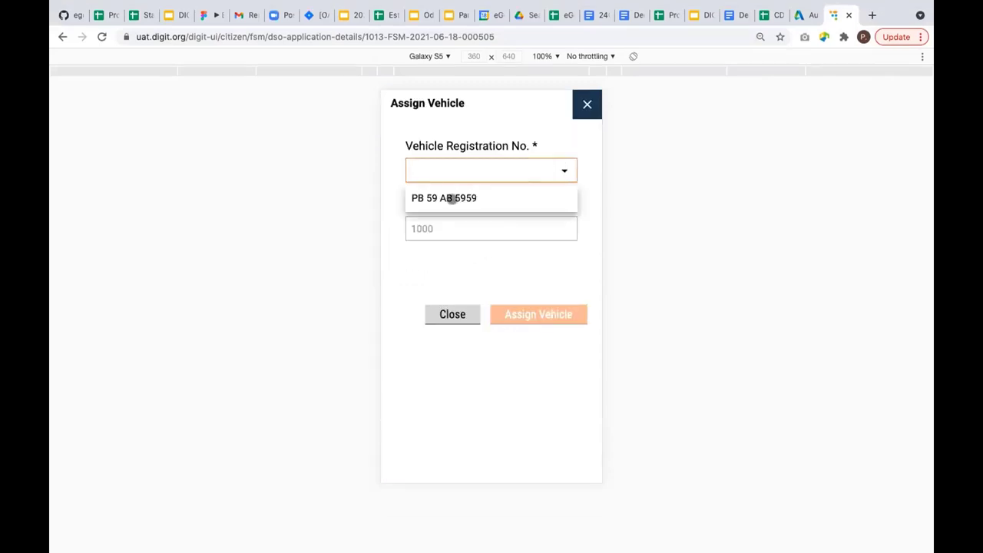
left_click(451, 198)
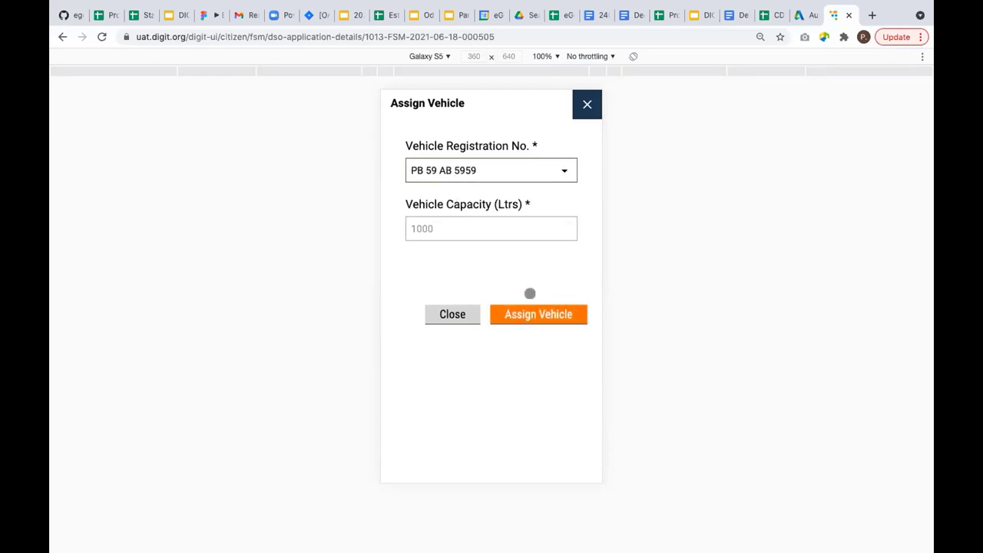
left_click(539, 312)
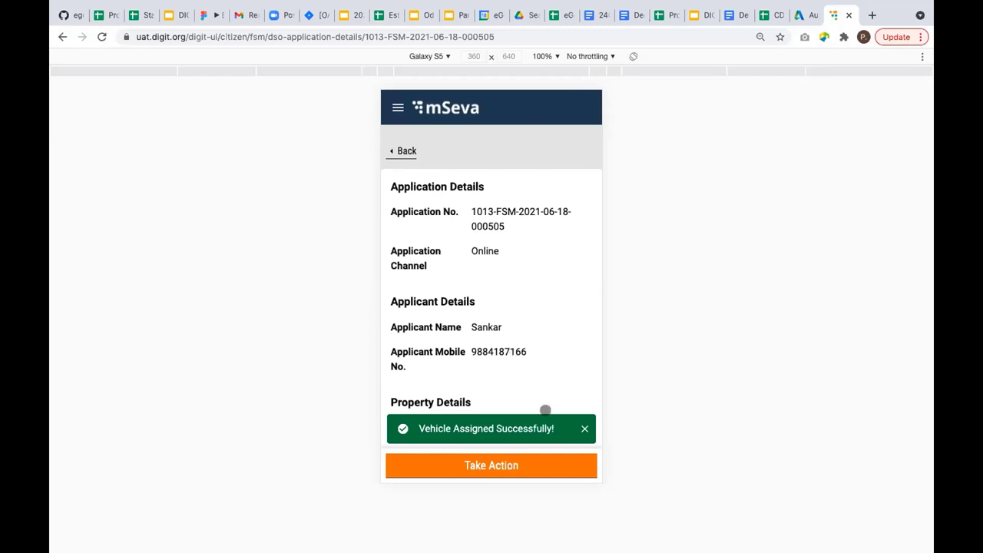
left_click(584, 425)
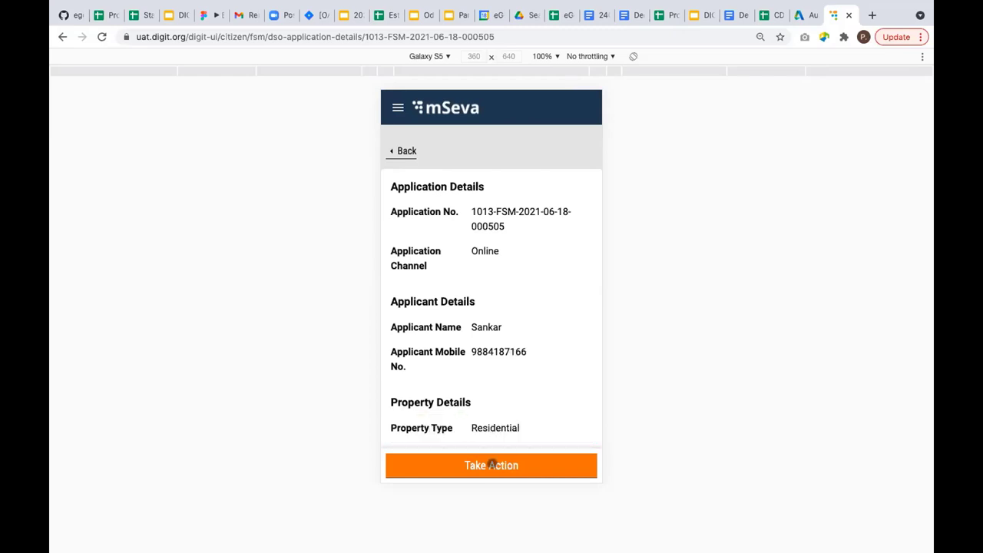
Complete the request with emptying date 18/6/2021 and 1000 litres of waste collected.
left_click(491, 465)
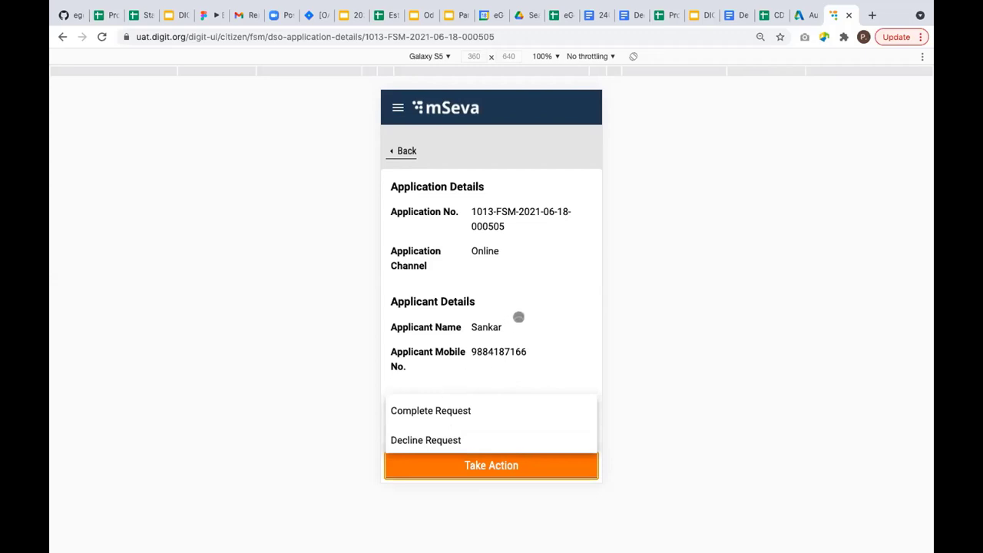
left_click(435, 410)
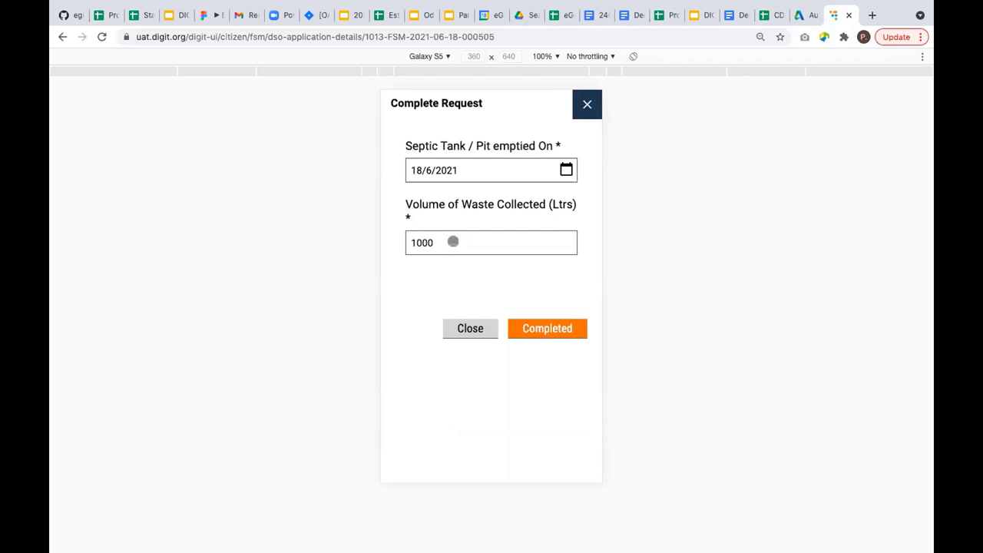
left_click(453, 241)
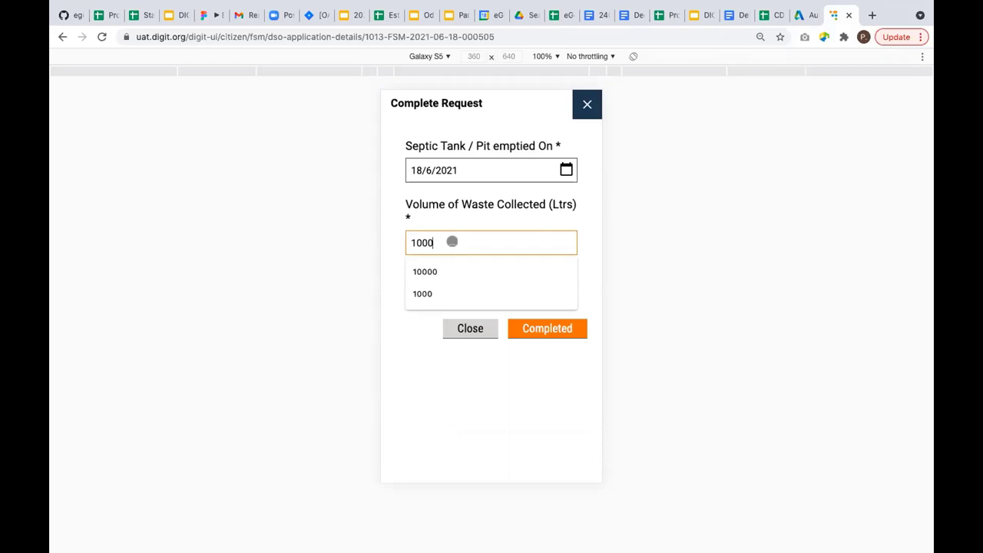
left_click(504, 218)
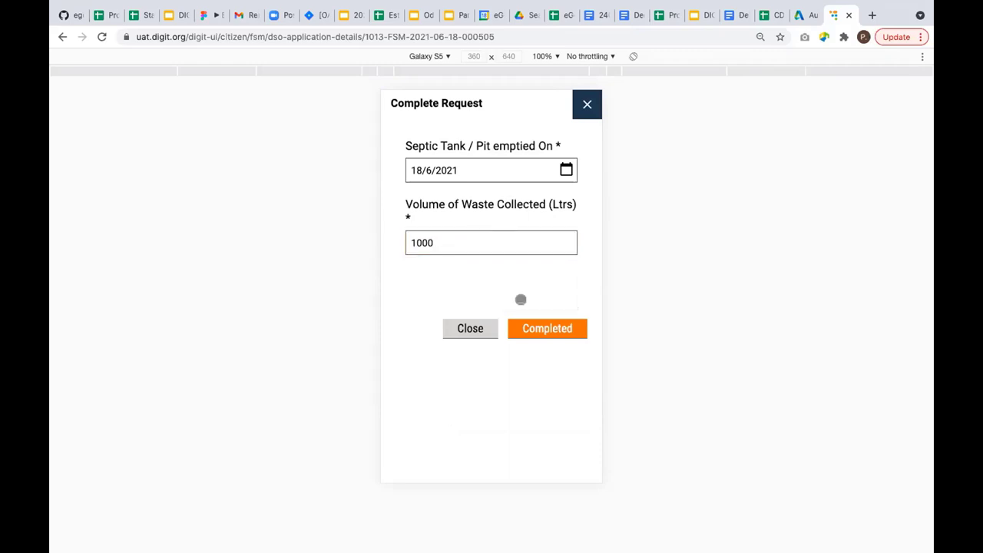
left_click(548, 328)
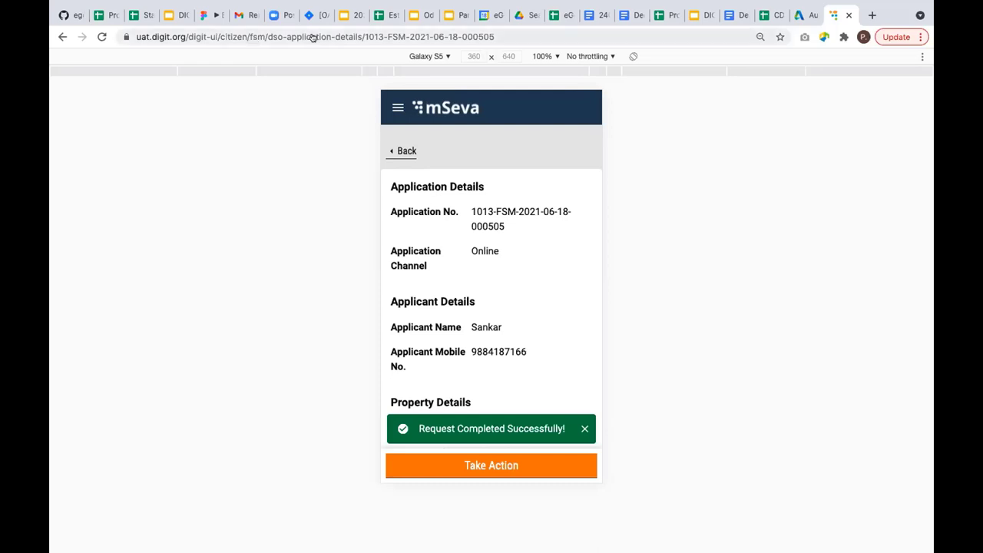
Review the faecal sludge process flow in Figma, then log out of the DSO account in mSeva.
left_click(201, 15)
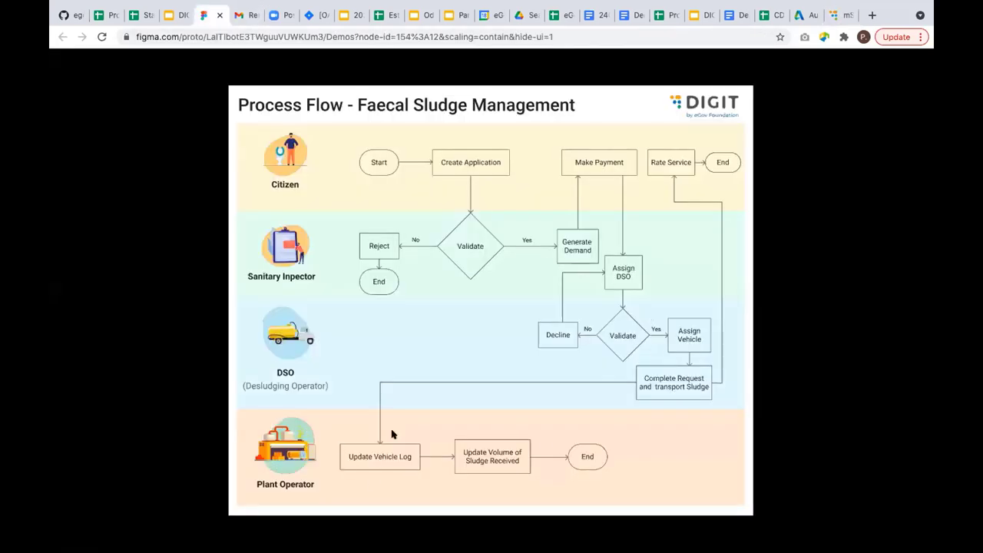
left_click(831, 15)
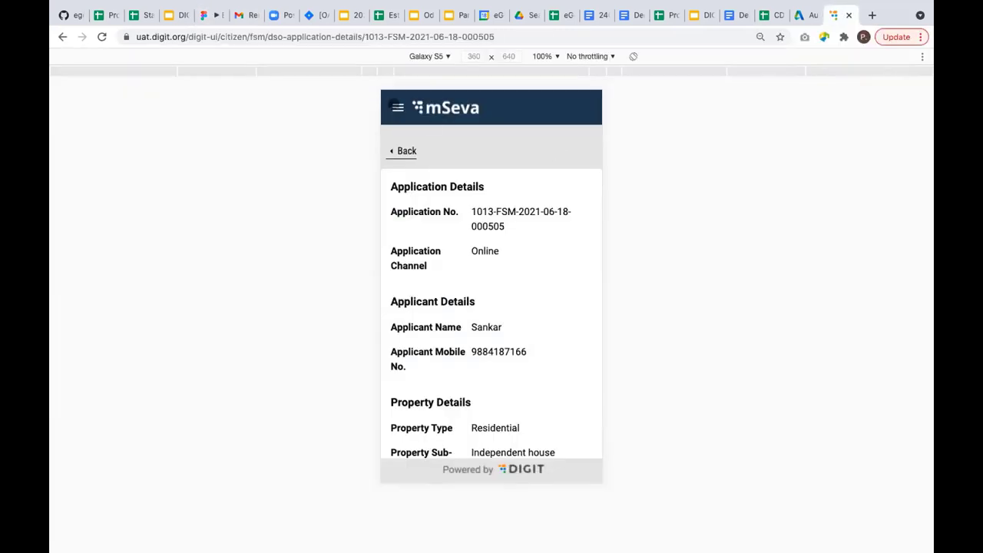
left_click(396, 108)
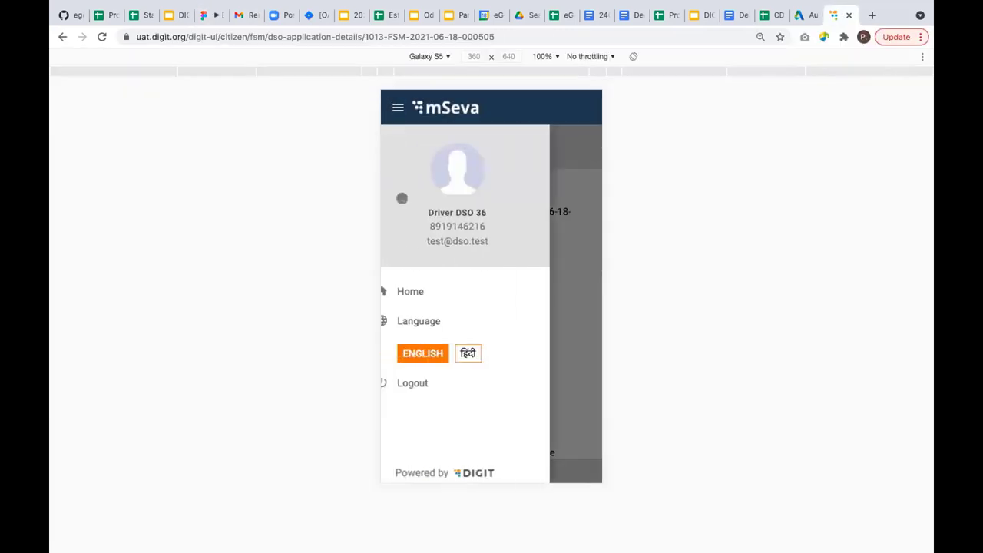
left_click(424, 376)
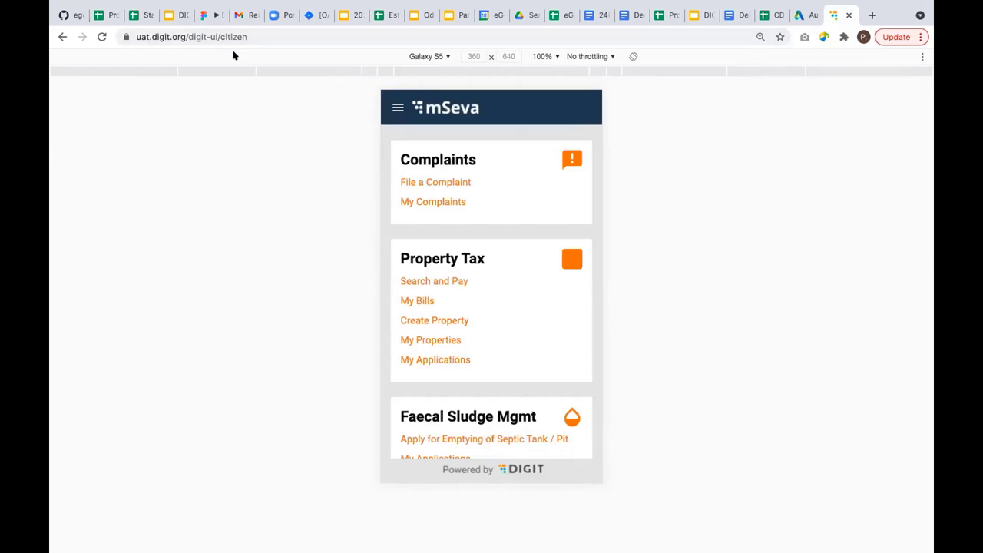
Switch the address to uat.digit.org/employee and choose English for the employee portal.
left_click_drag(188, 36, 350, 35)
type("emplo")
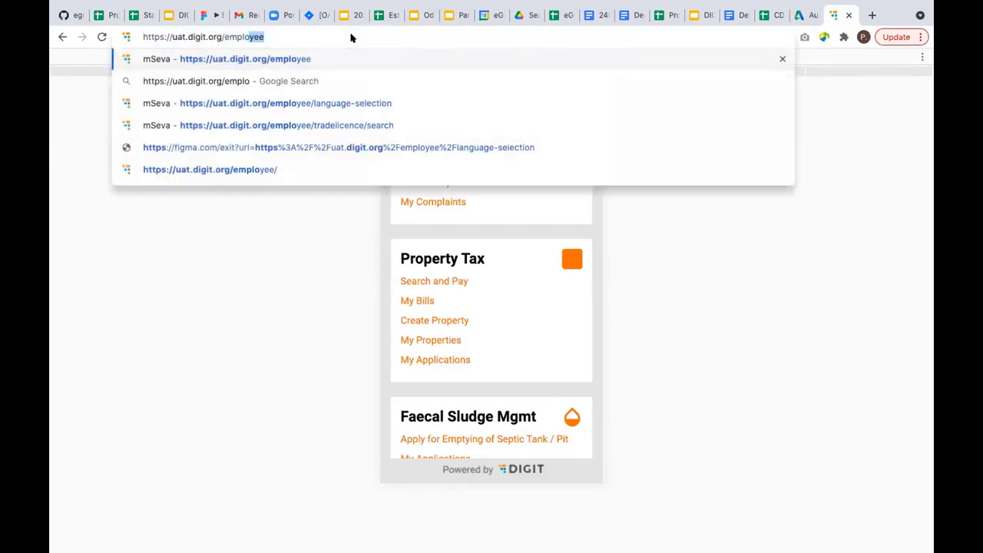
key("Return")
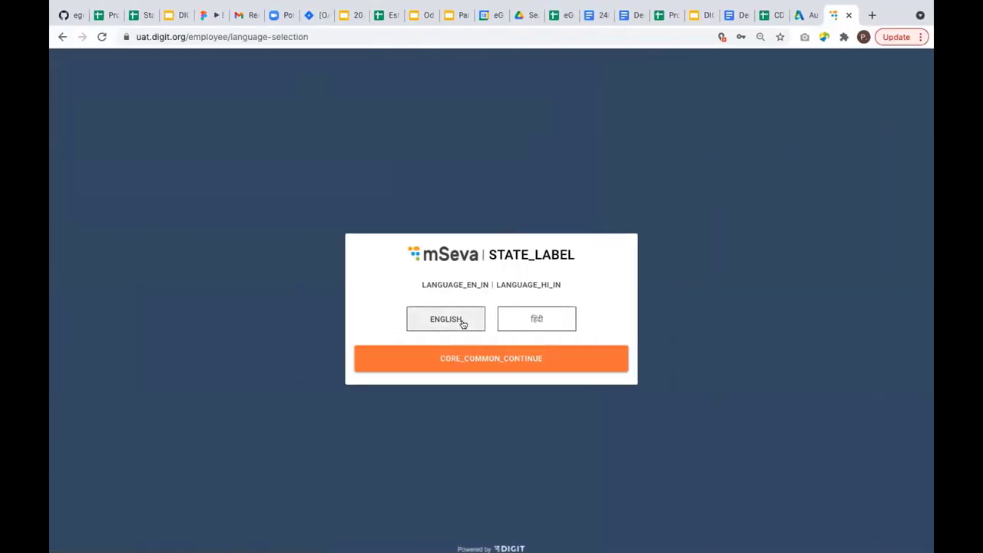
left_click(463, 322)
left_click(483, 358)
Log in with the saved plant operator credentials for City A.
left_click(456, 269)
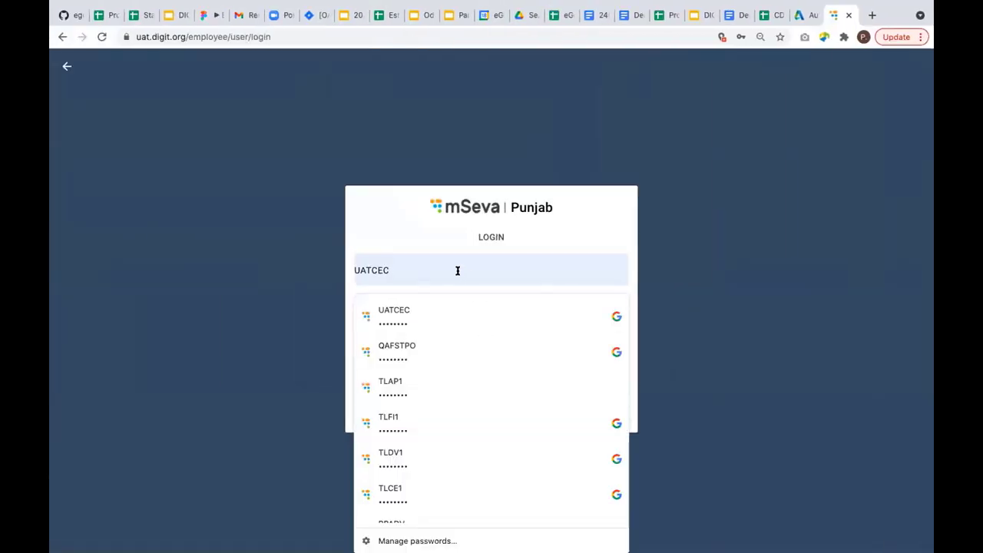
left_click(429, 345)
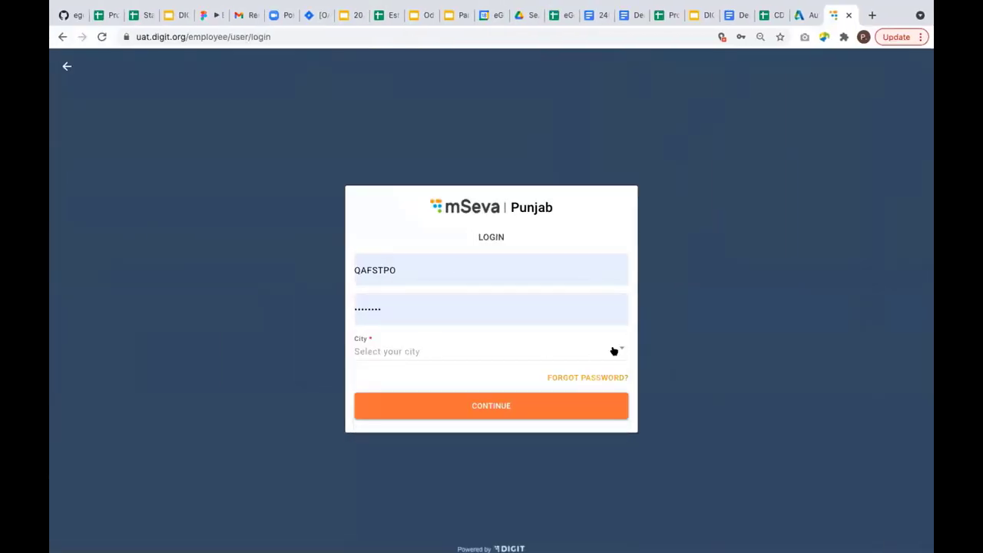
left_click(619, 350)
left_click(380, 196)
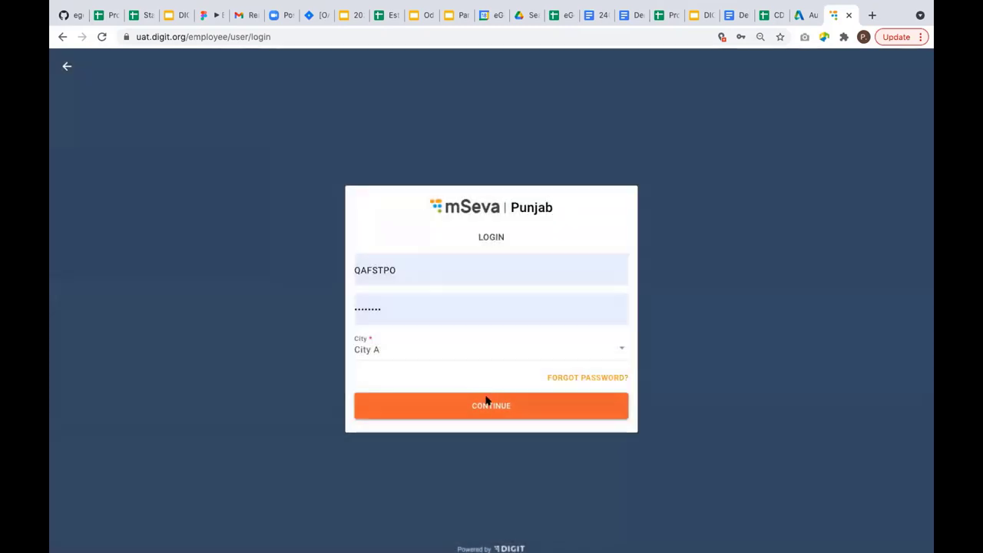
left_click(487, 402)
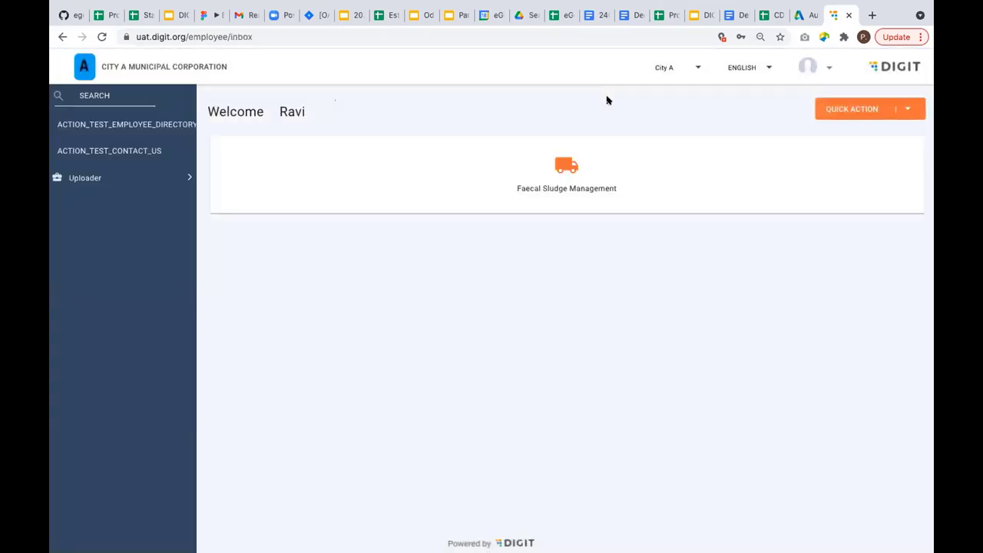
left_click(555, 195)
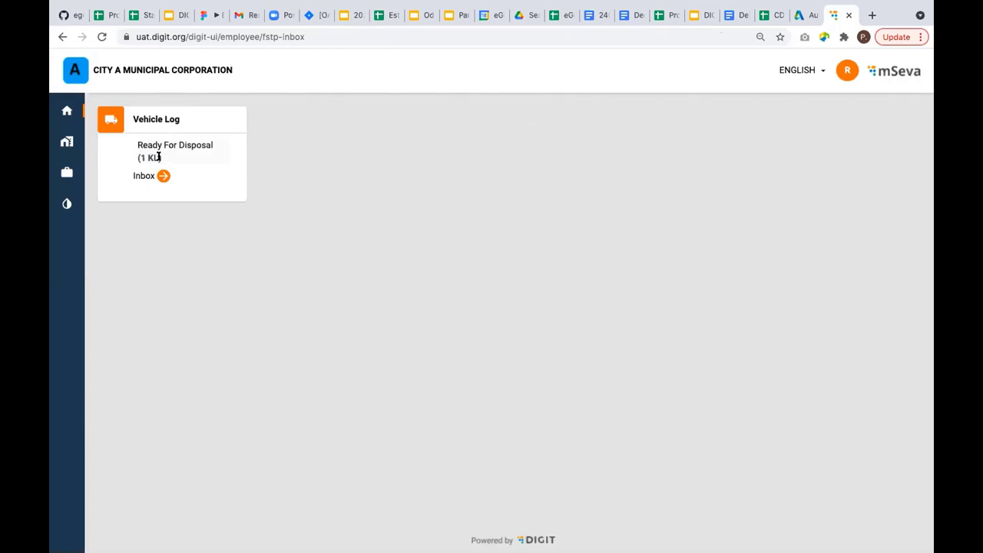
left_click(141, 175)
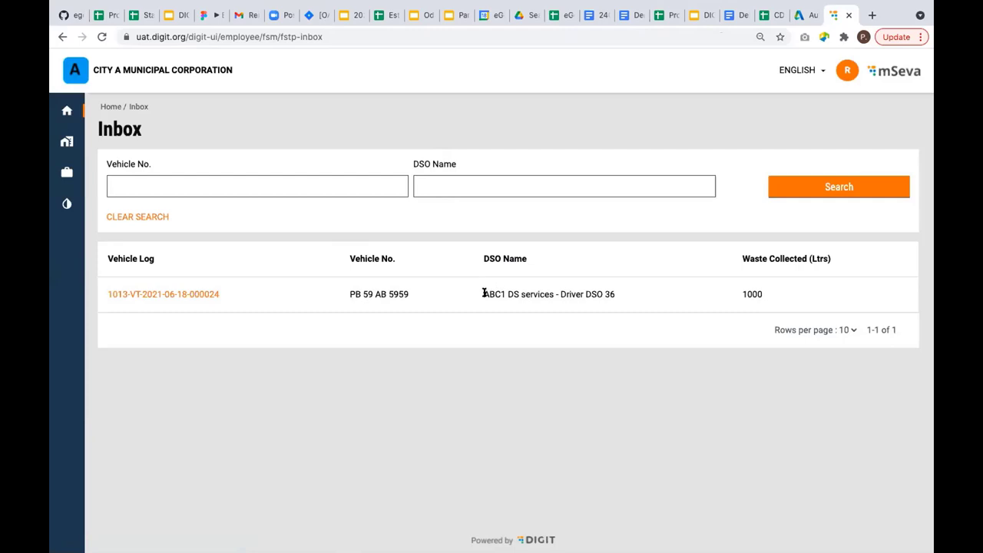
left_click_drag(484, 293, 549, 293)
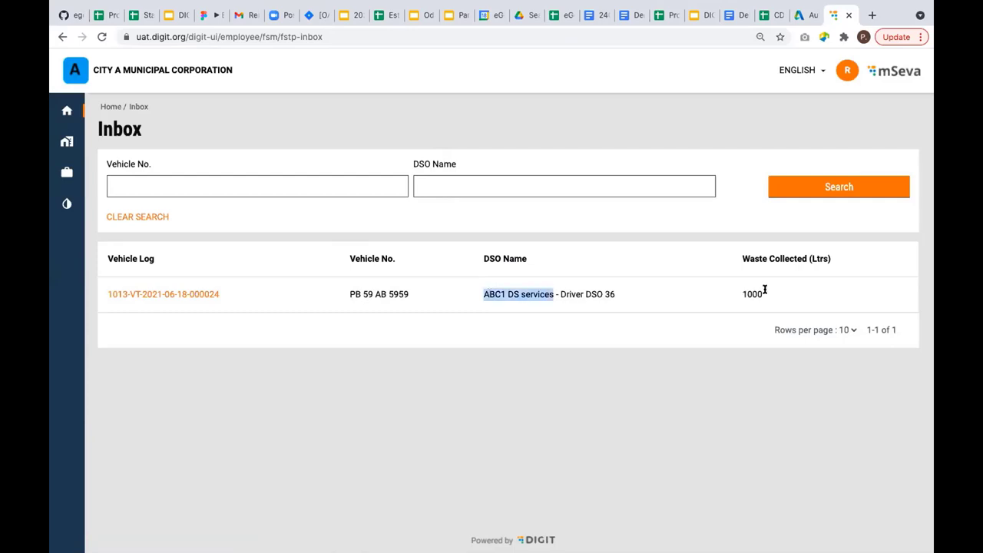
left_click(188, 294)
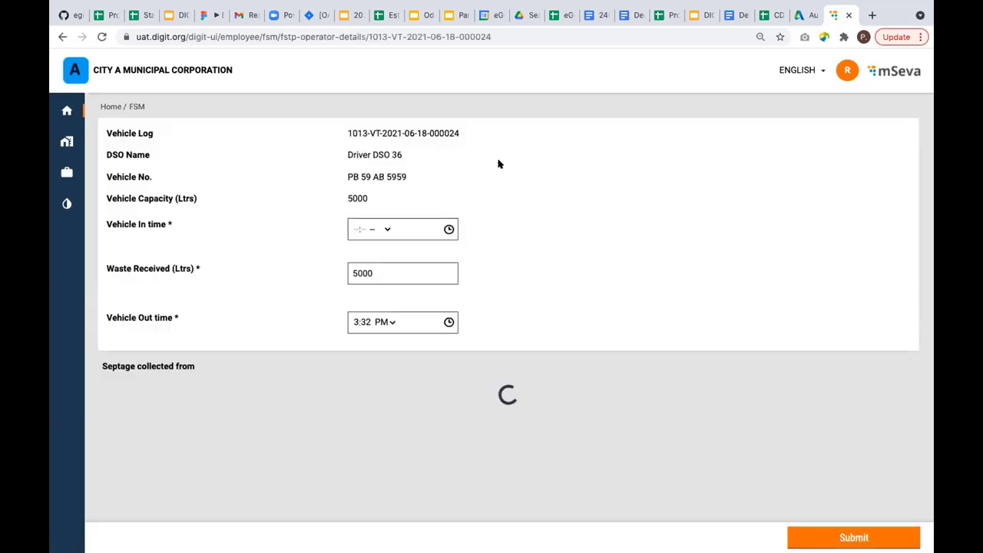
left_click(352, 228)
type("1201")
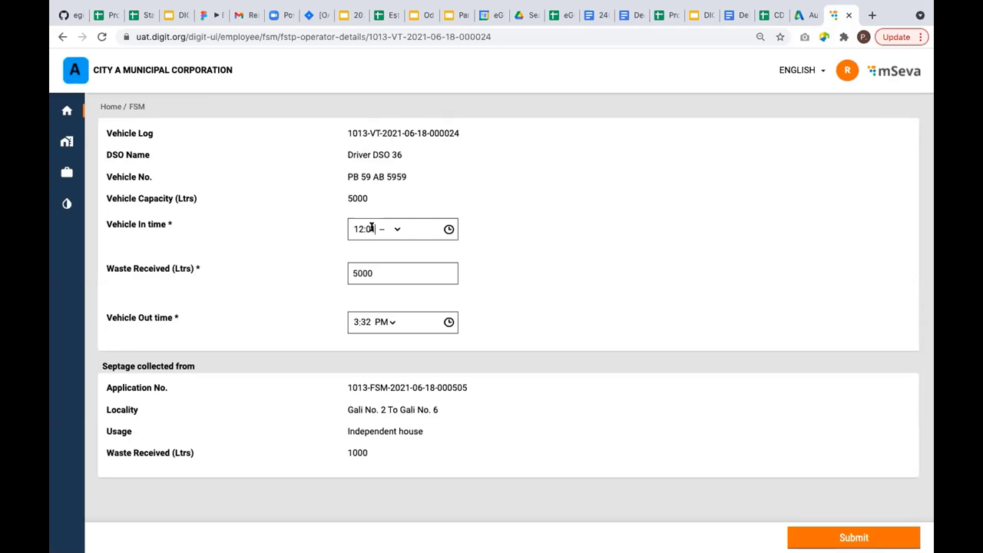
left_click(396, 230)
left_click(389, 253)
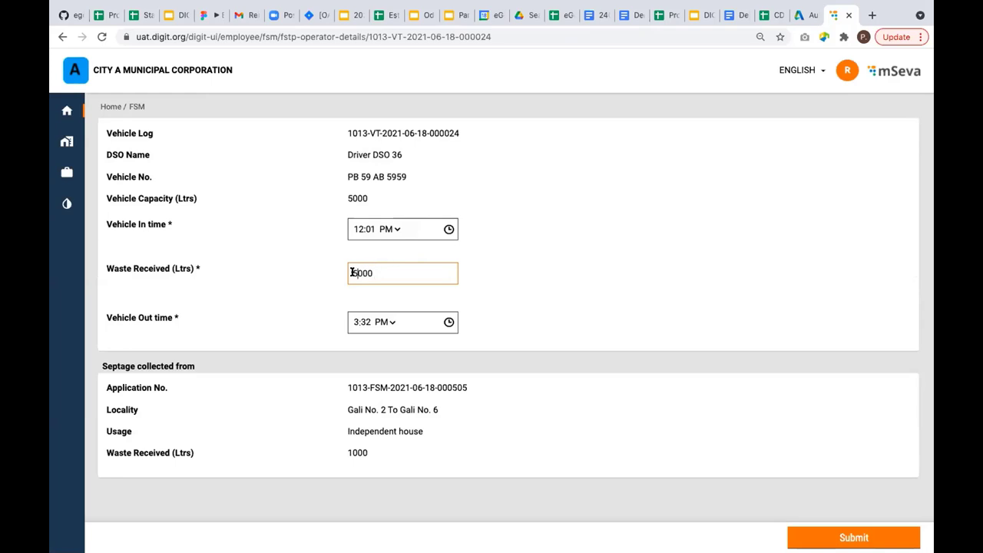
Enter 1000 litres waste received and out time 12:32 PM, then submit the log.
left_click_drag(355, 273, 343, 276)
type("1")
left_click(356, 322)
type("12")
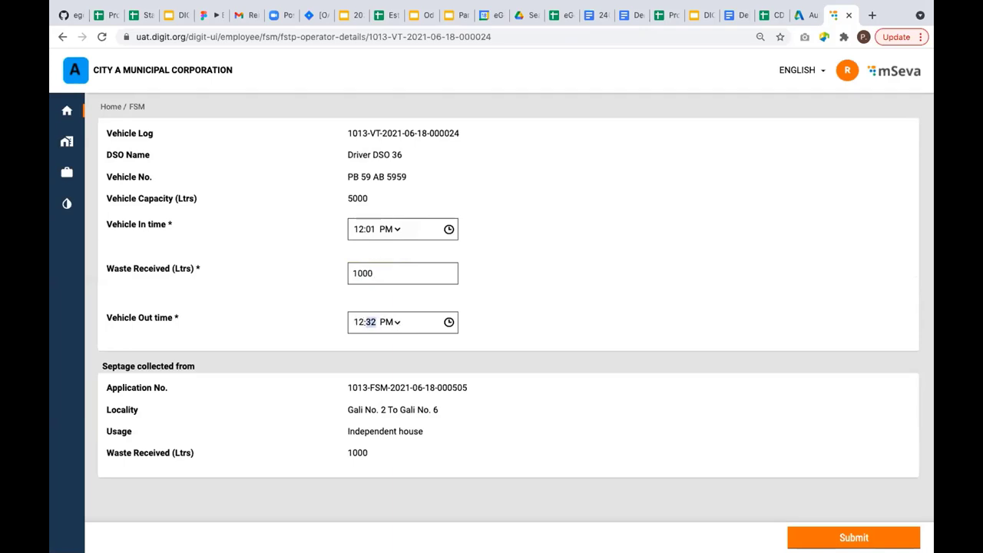
left_click(547, 320)
scroll(385, 379, "down", 1)
left_click_drag(346, 382, 417, 448)
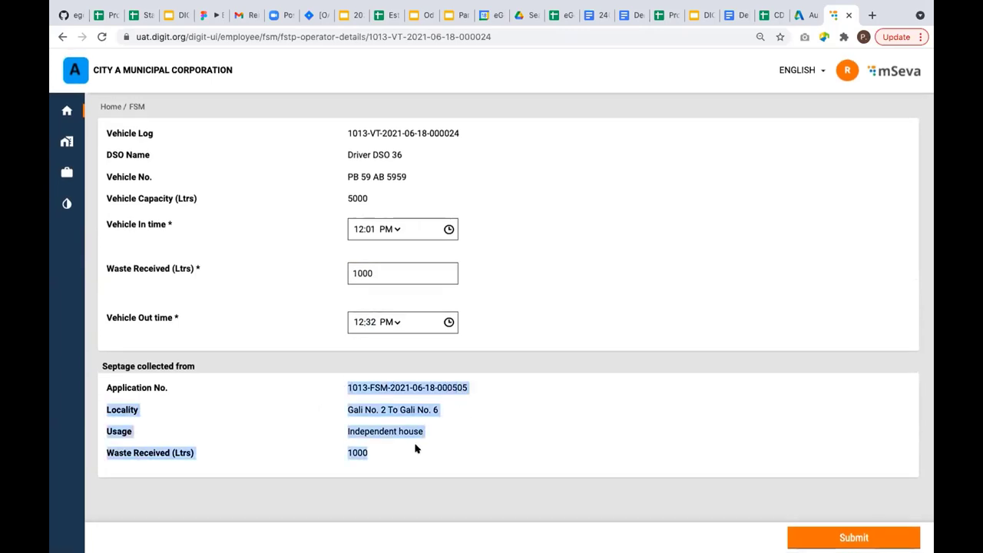
left_click(475, 441)
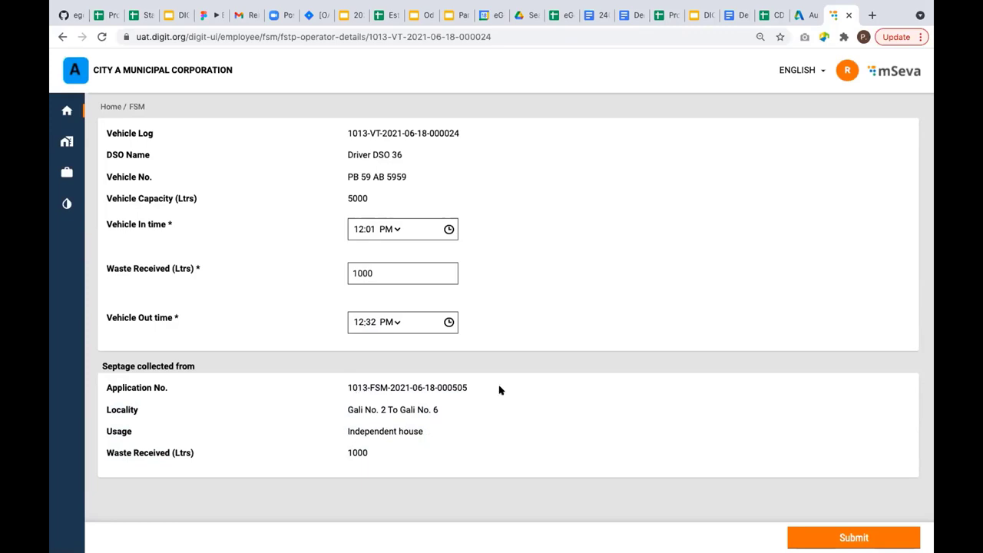
left_click(853, 537)
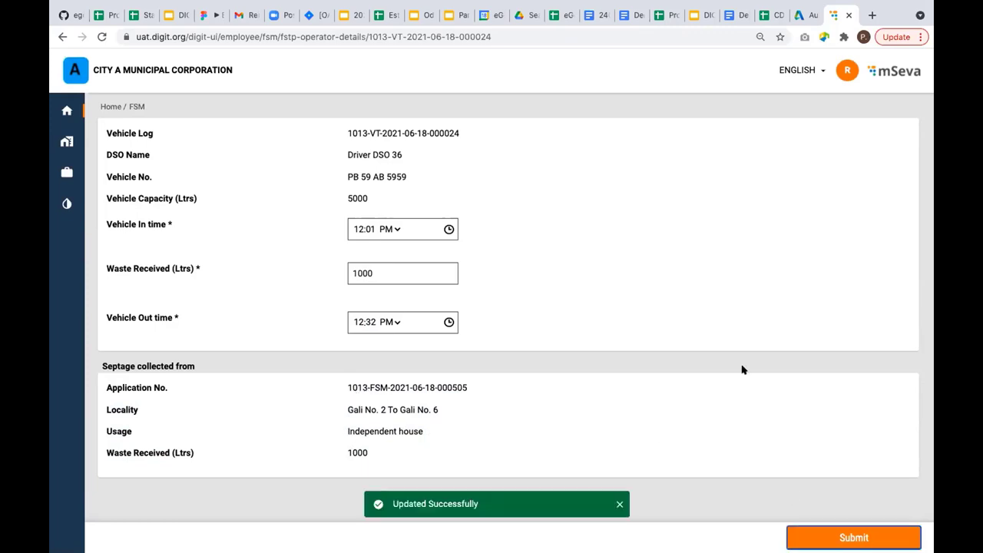